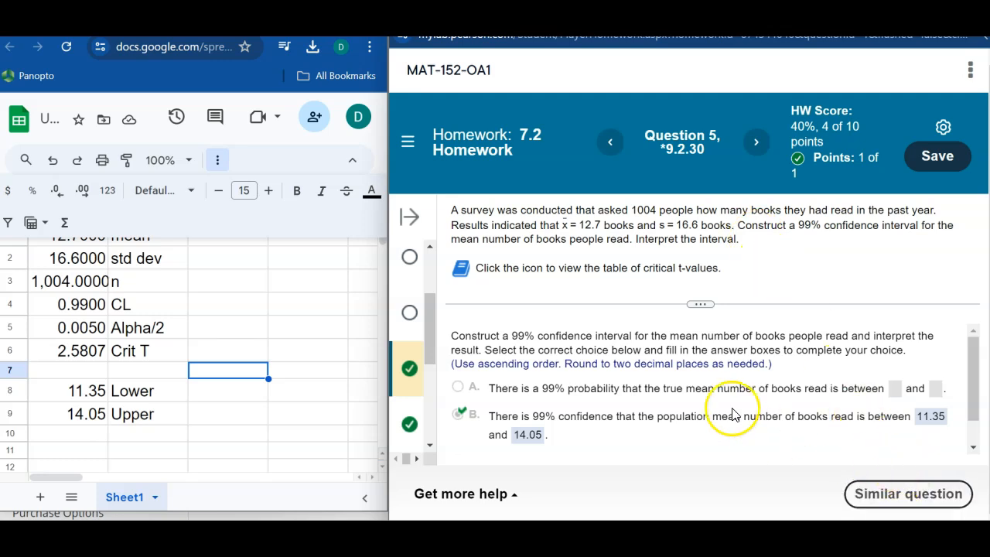
Go to Question 6, load a similar version of it, and open its rain pH data for copying to the clipboard.
left_click(750, 140)
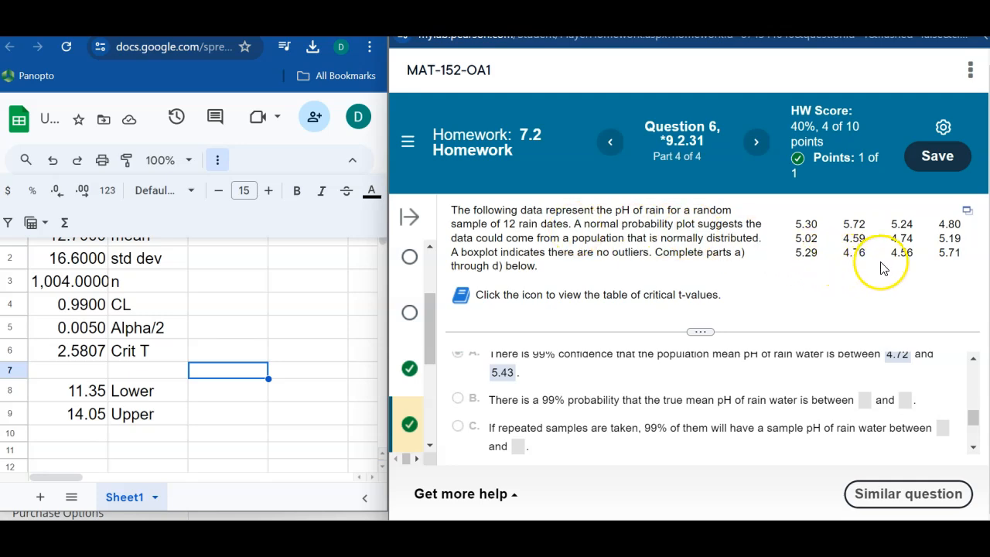
left_click(893, 492)
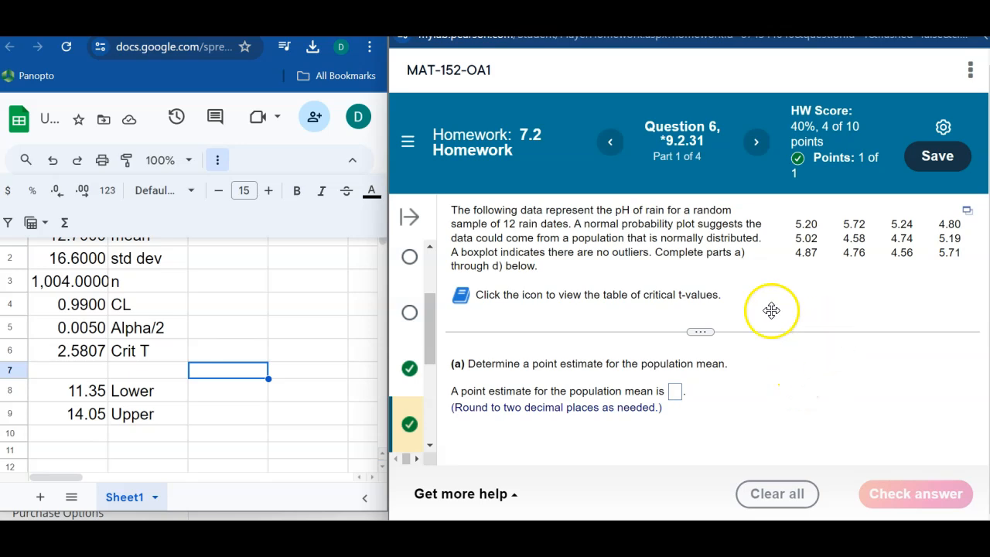
left_click(967, 217)
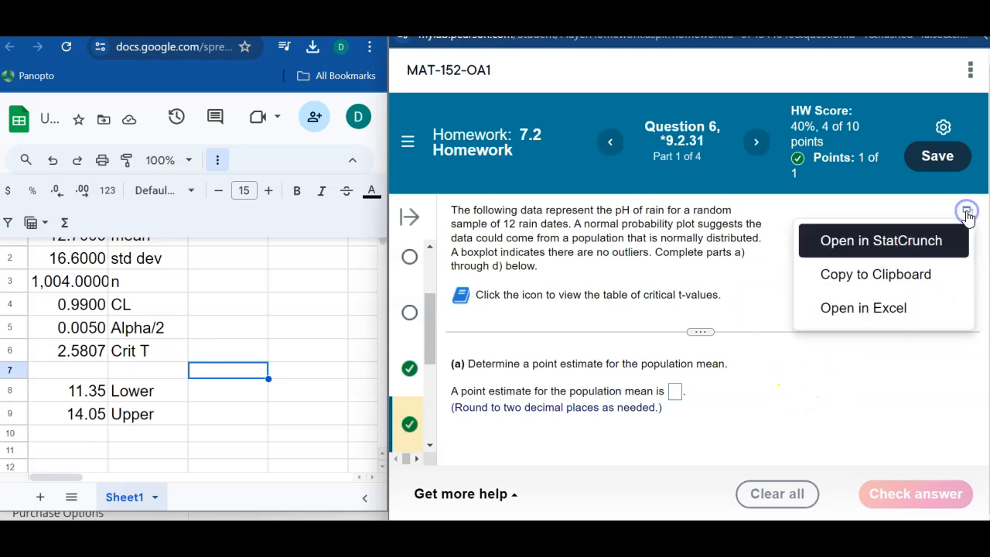
left_click(913, 272)
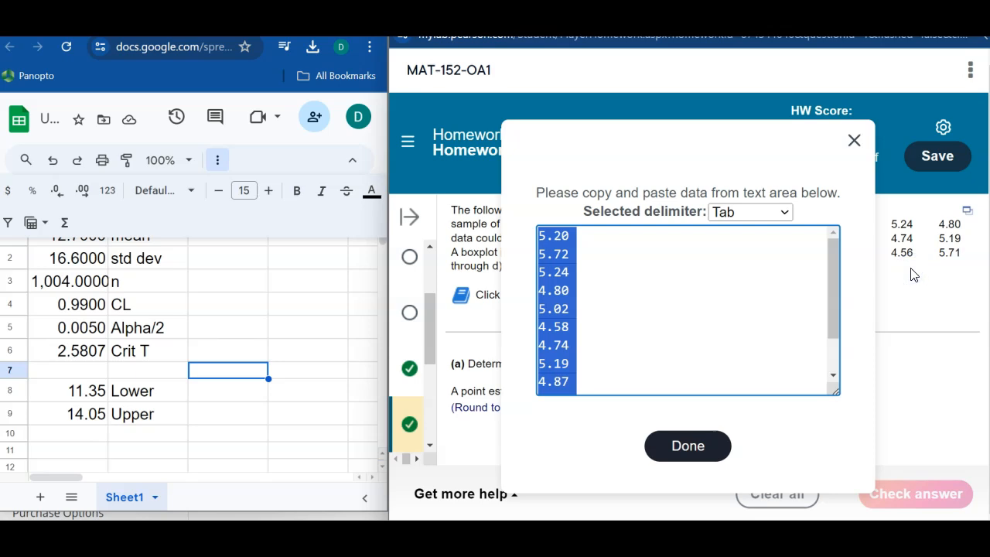
Paste the copied rain pH data into column C of the spreadsheet, starting at cell C1.
left_click(321, 281)
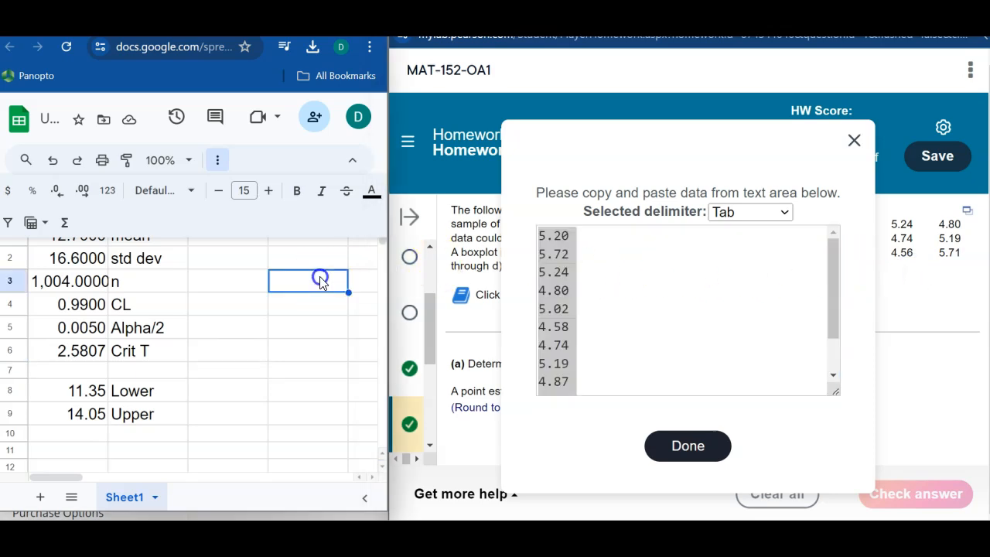
key("Up")
key("Up")
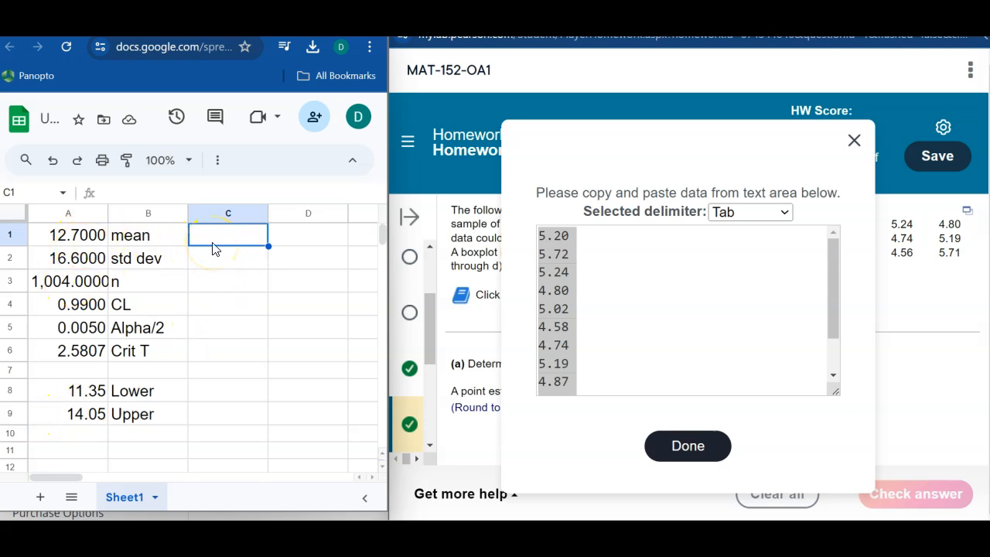
key("ctrl+v")
Replace the mean in A1 with the AVERAGE of all values in column C.
left_click(66, 233)
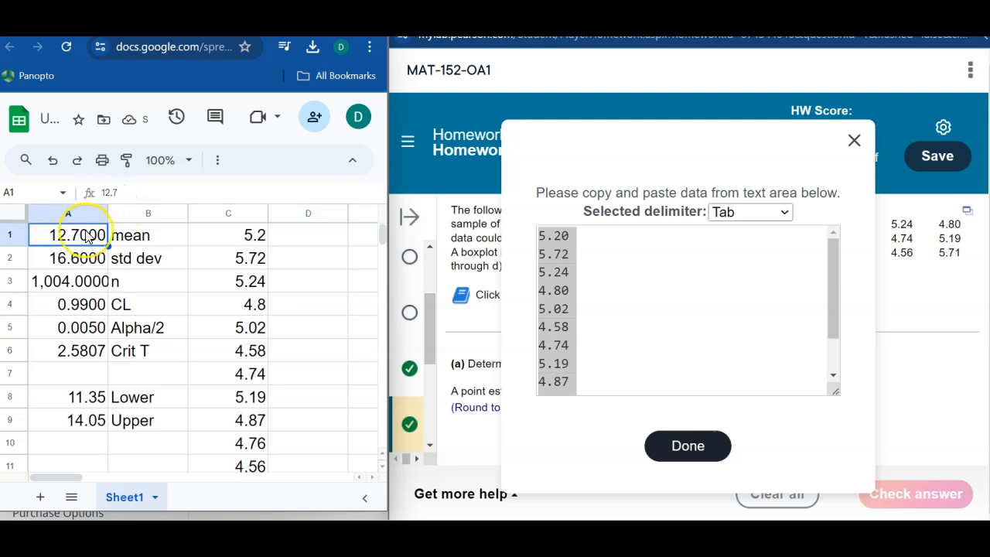
type("=a")
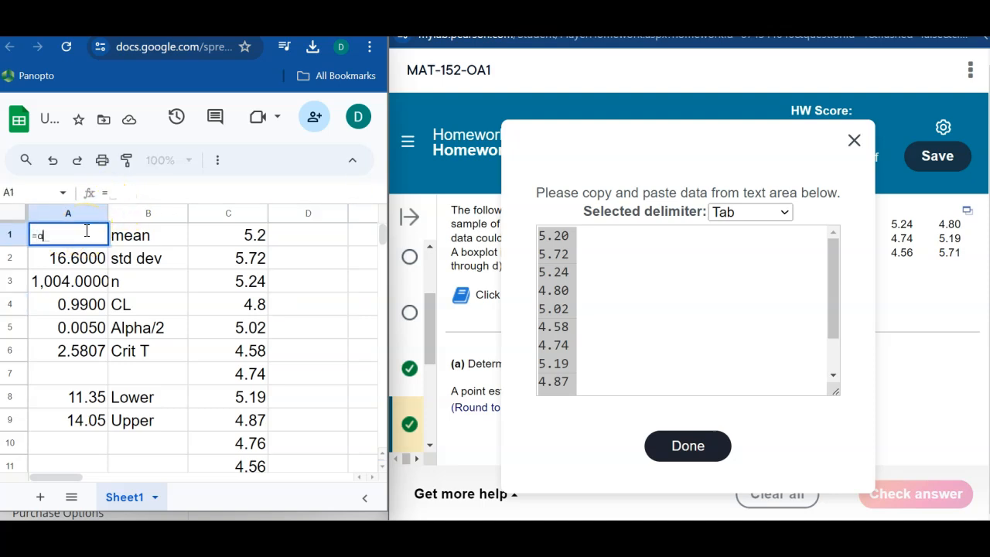
type("v")
left_click(70, 285)
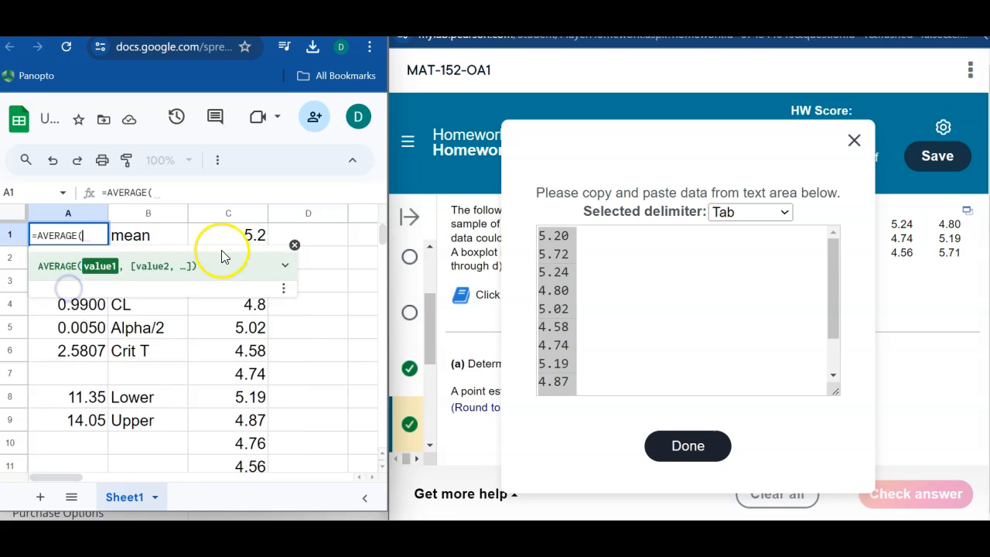
left_click(239, 214)
key("Return")
Replace the standard deviation in A2 with the STDEV of all values in column C.
left_click(74, 269)
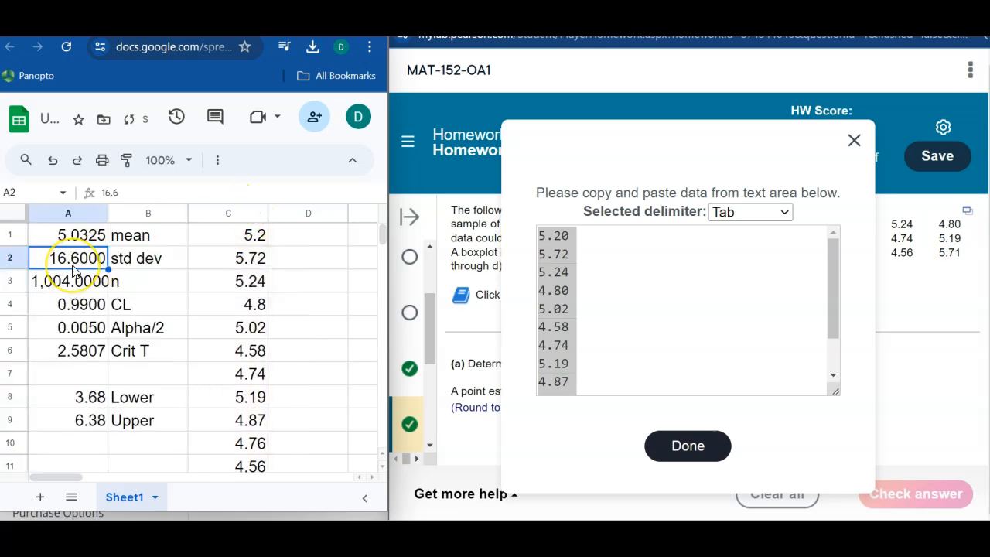
type("=st")
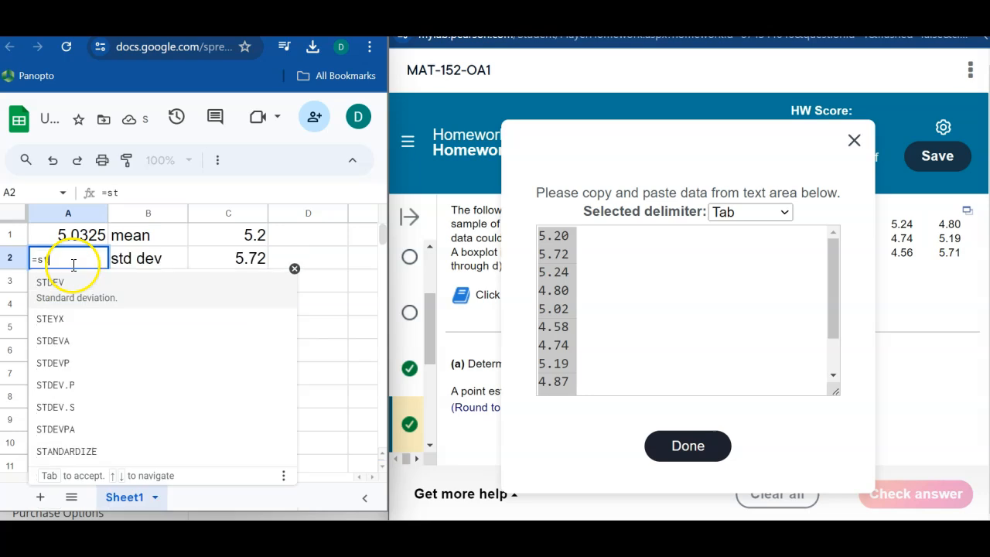
key("Tab")
left_click(227, 212)
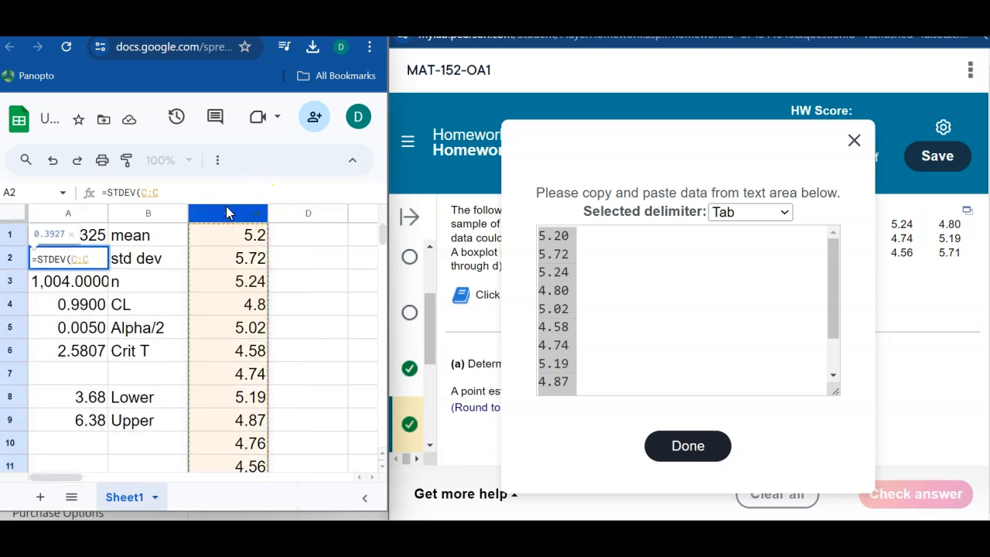
key("Return")
Replace the sample size in A3 with the COUNT of all values in column C.
left_click(61, 283)
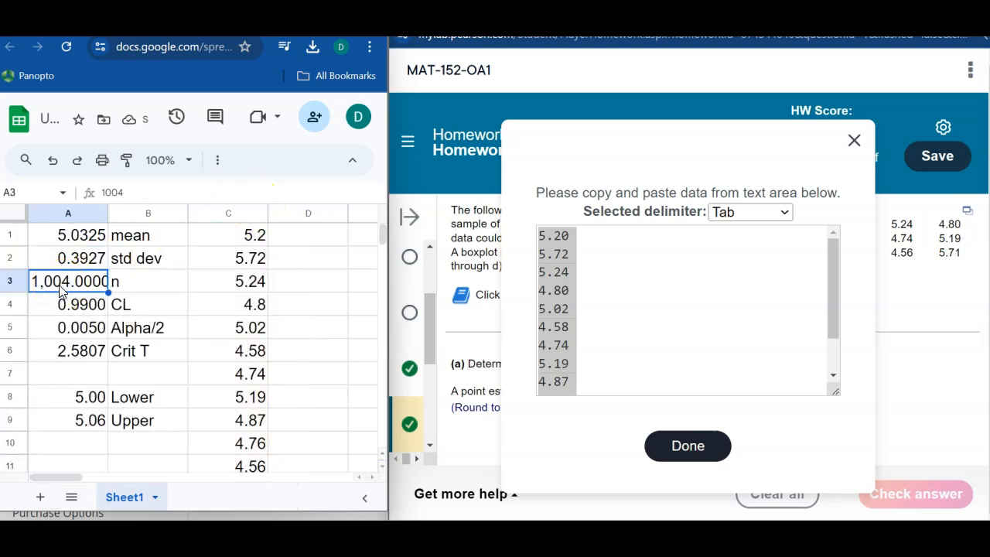
type("=cou")
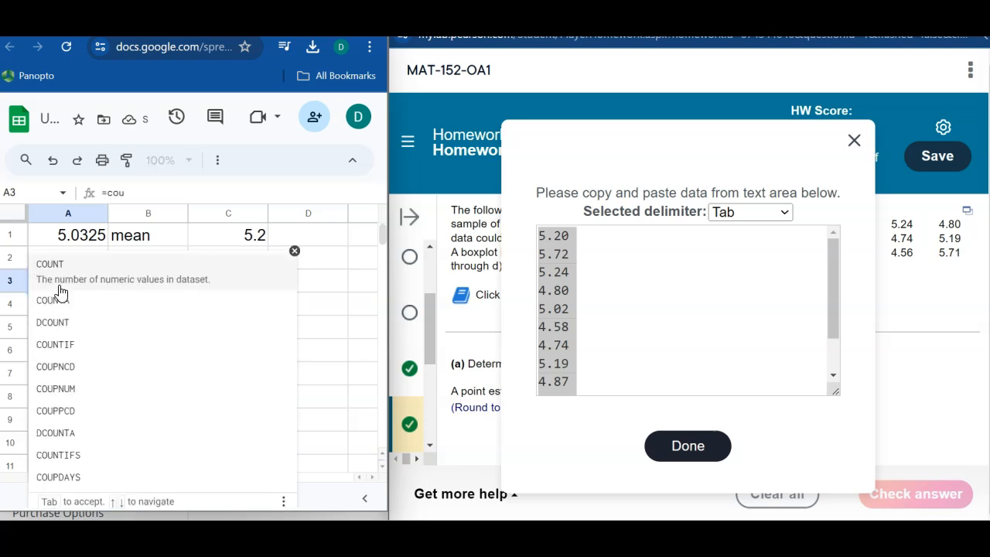
key("Tab")
left_click(229, 215)
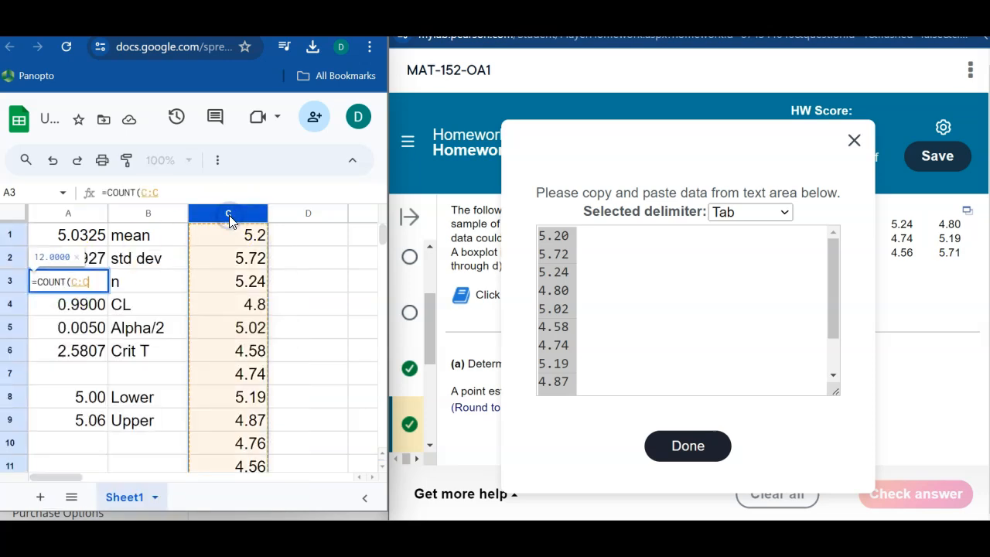
key("Return")
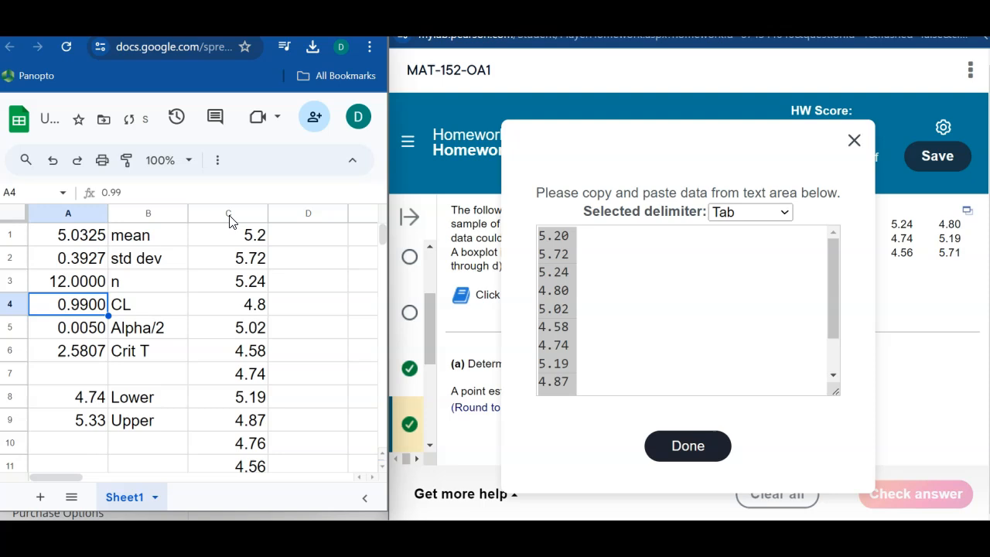
Format the sample size in A3 to show no decimal places and close the homework's data-copy dialog.
left_click(77, 282)
left_click(217, 160)
left_click(135, 309)
left_click(135, 306)
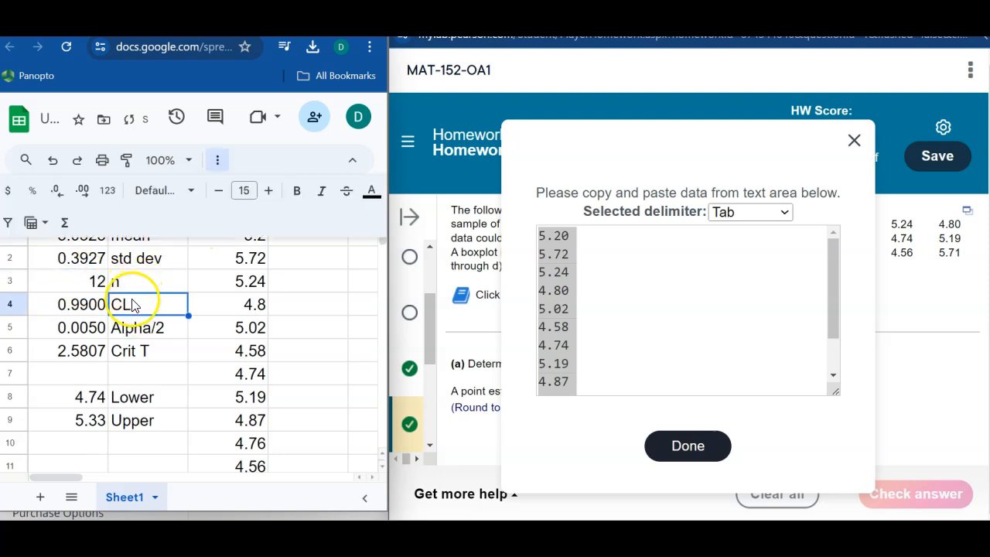
left_click(854, 140)
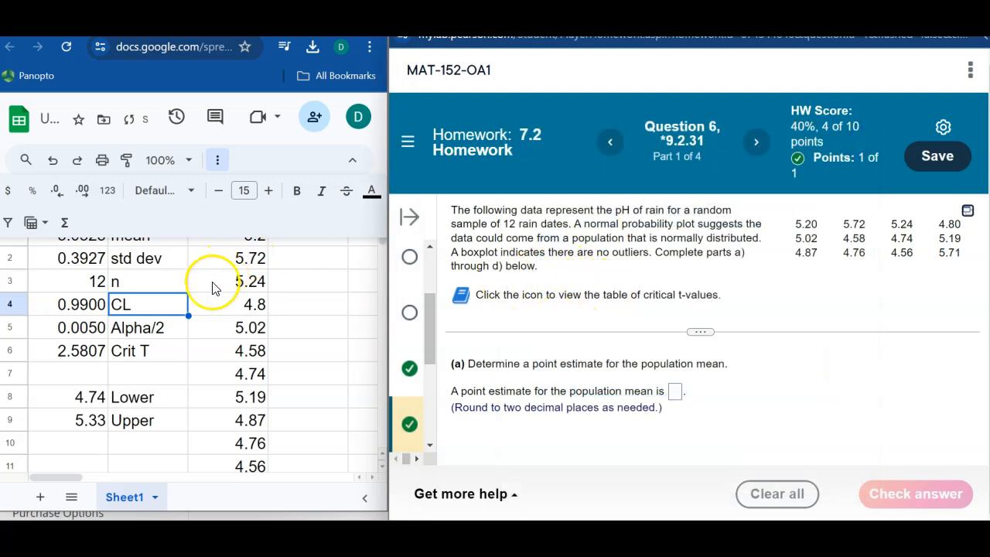
Format the mean in A1 to show two decimal places.
left_click(103, 286)
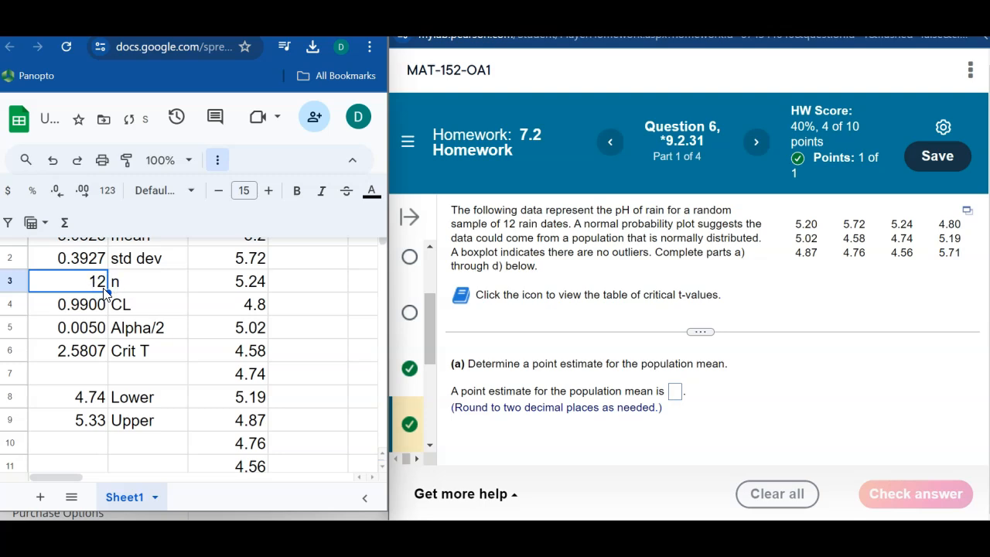
key("Up")
key("Up")
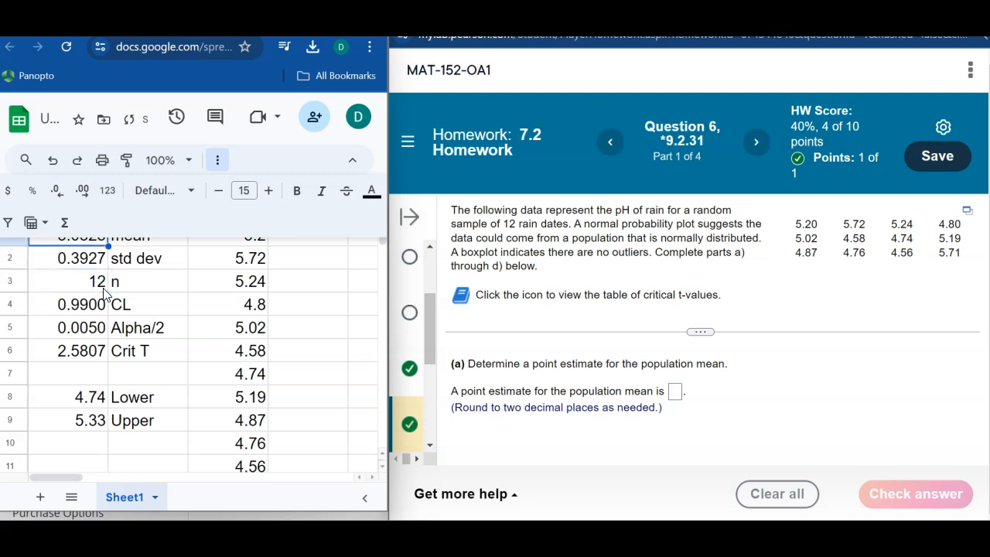
left_click(217, 159)
left_click(80, 245)
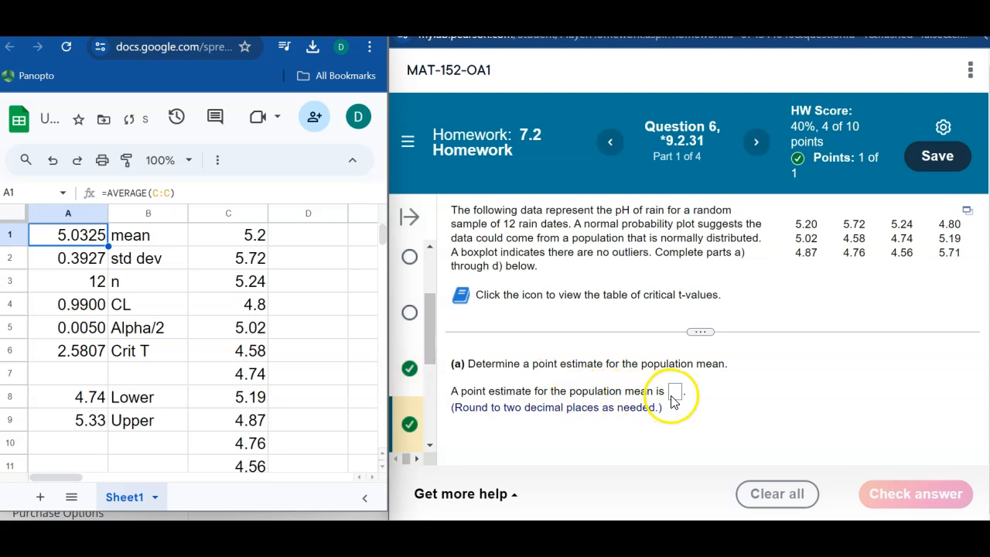
left_click(224, 158)
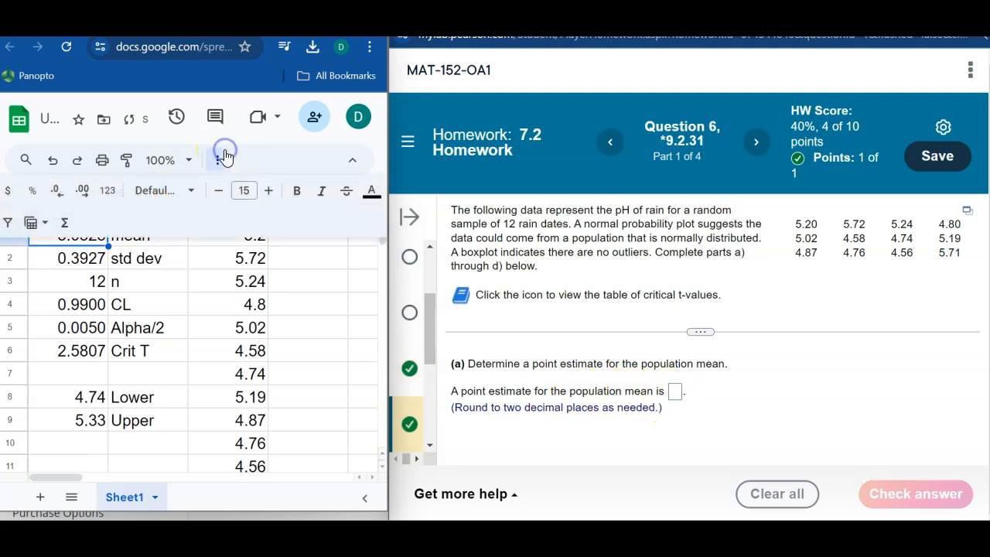
left_click(59, 190)
left_click(59, 190)
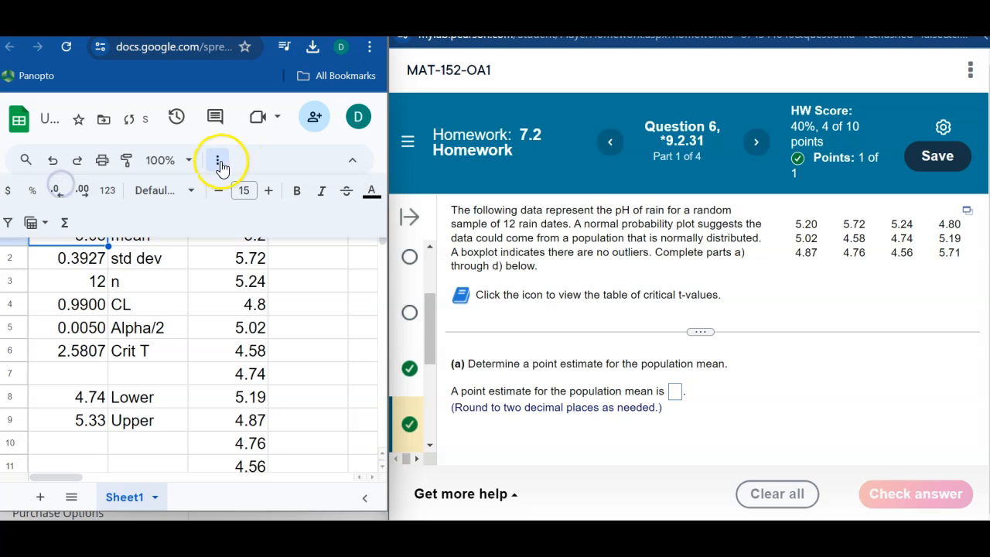
left_click(217, 160)
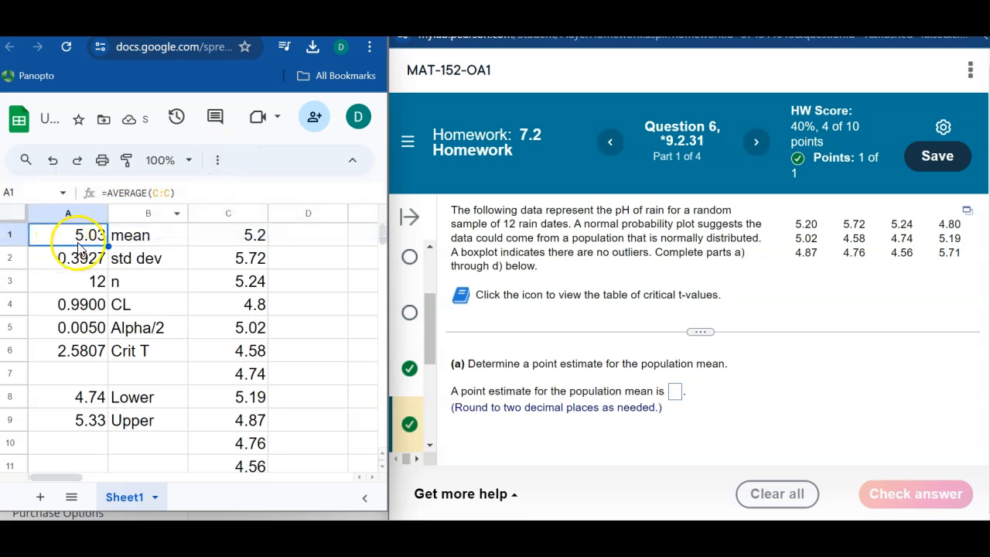
Submit 5.03 as the point estimate for the population mean in part (a) and continue to part (b).
left_click(675, 393)
type("5.03")
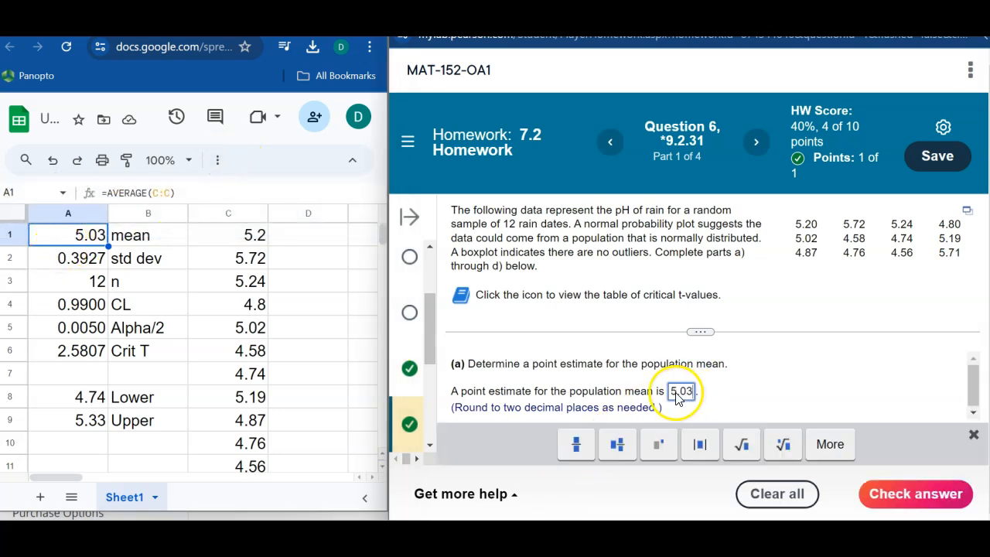
key("Return")
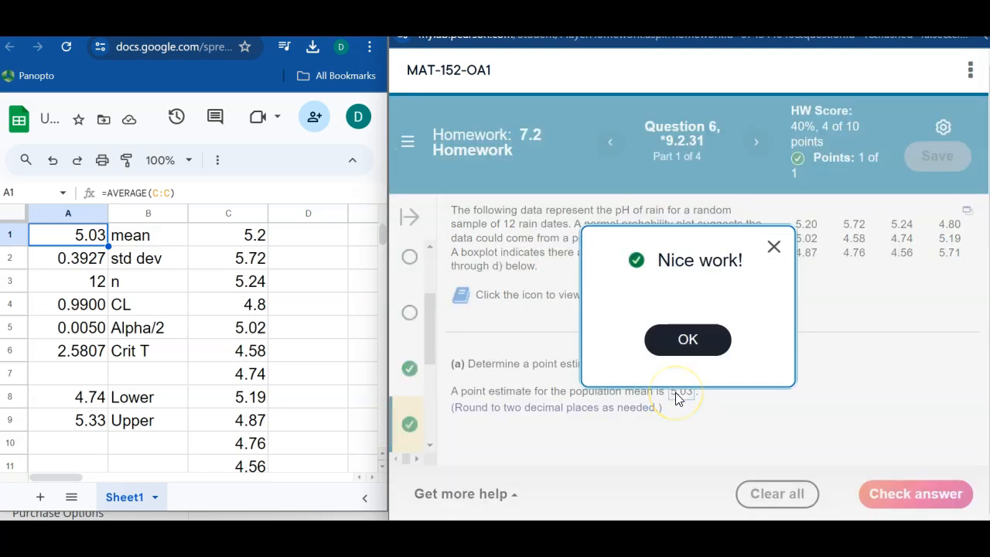
left_click(687, 346)
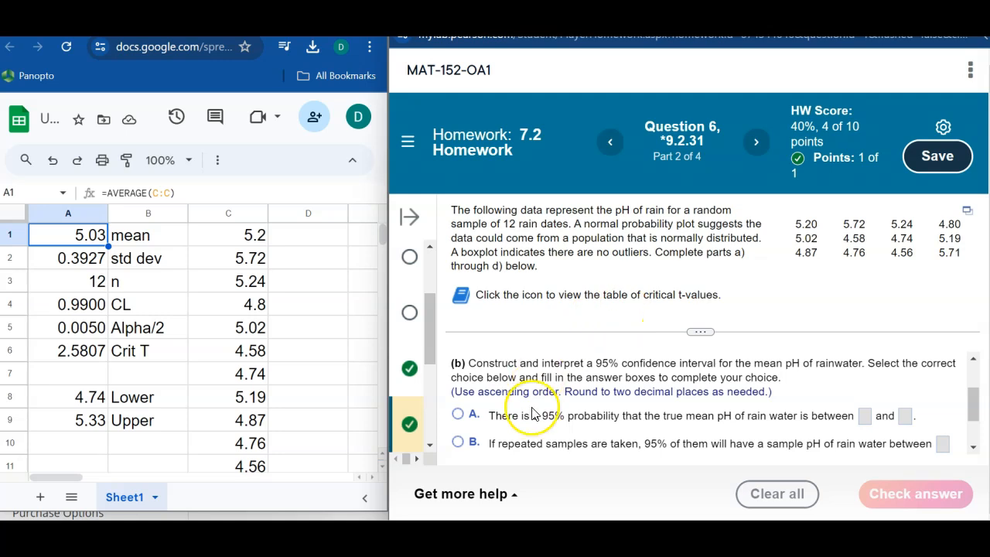
Set the confidence level in A4 to 0.95 and format it to show two decimal places.
left_click(71, 304)
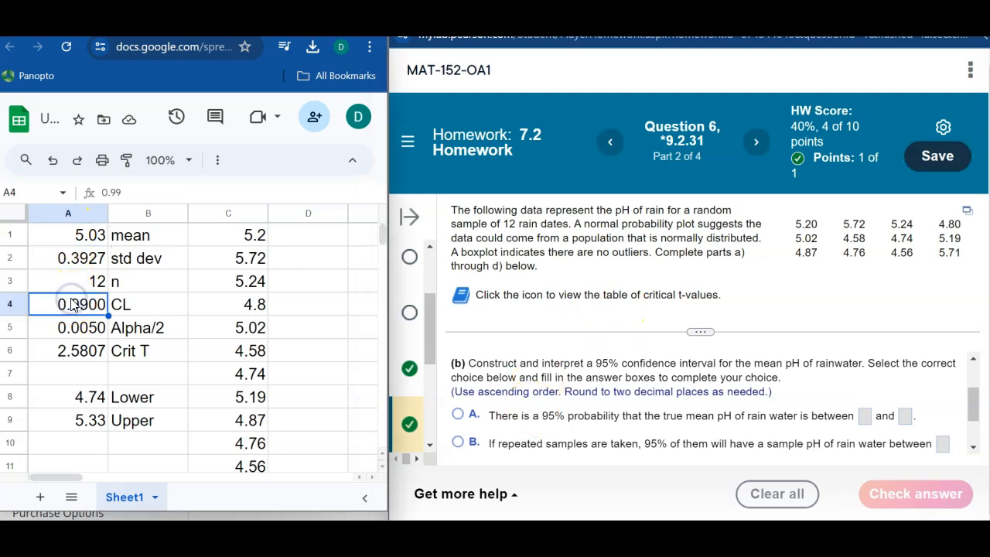
type("0.95")
key("Return")
left_click(71, 304)
left_click(217, 159)
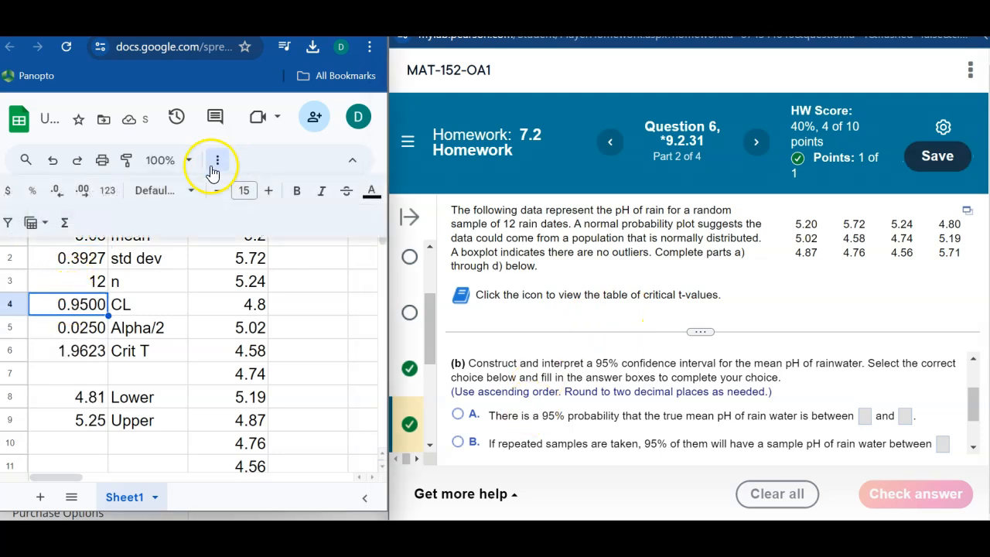
left_click(63, 191)
left_click(62, 191)
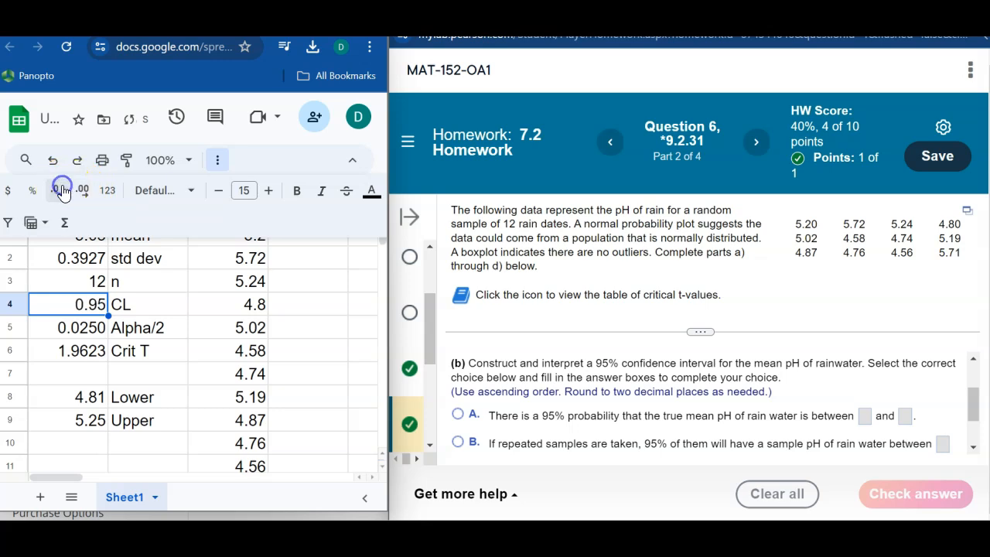
left_click(147, 360)
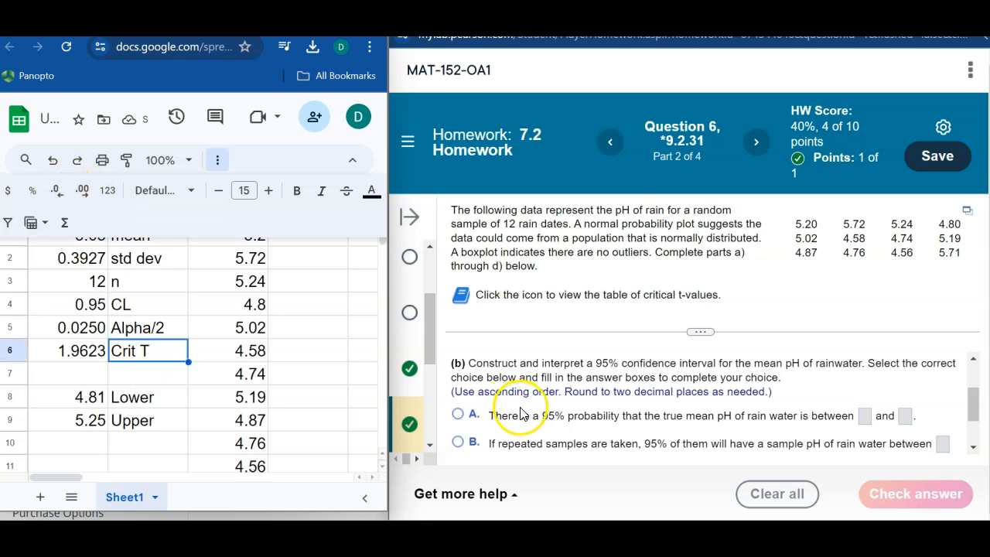
Examine the lower-limit formula in A8 and the confidence level and Alpha/2 cells it builds on.
double_click(77, 398)
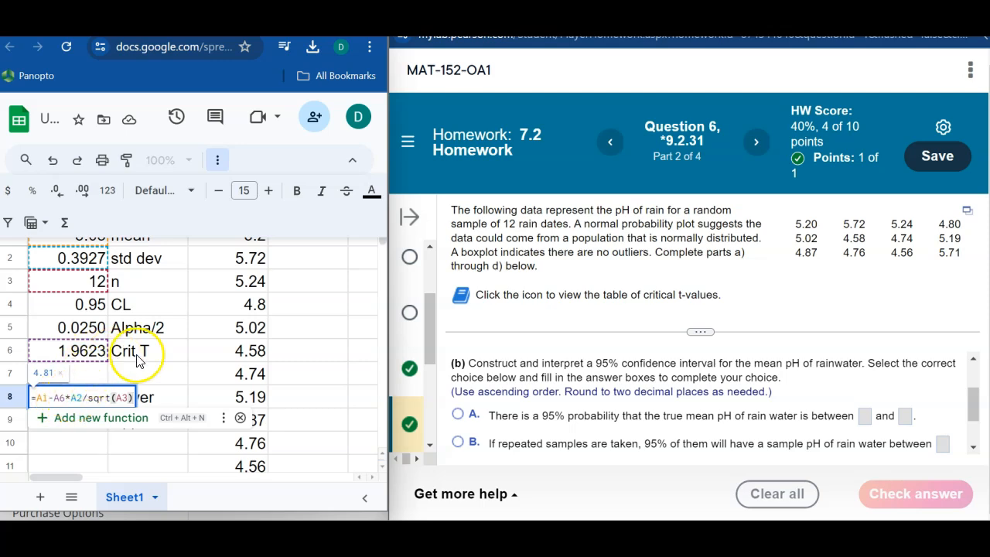
left_click(130, 351)
left_click(97, 307)
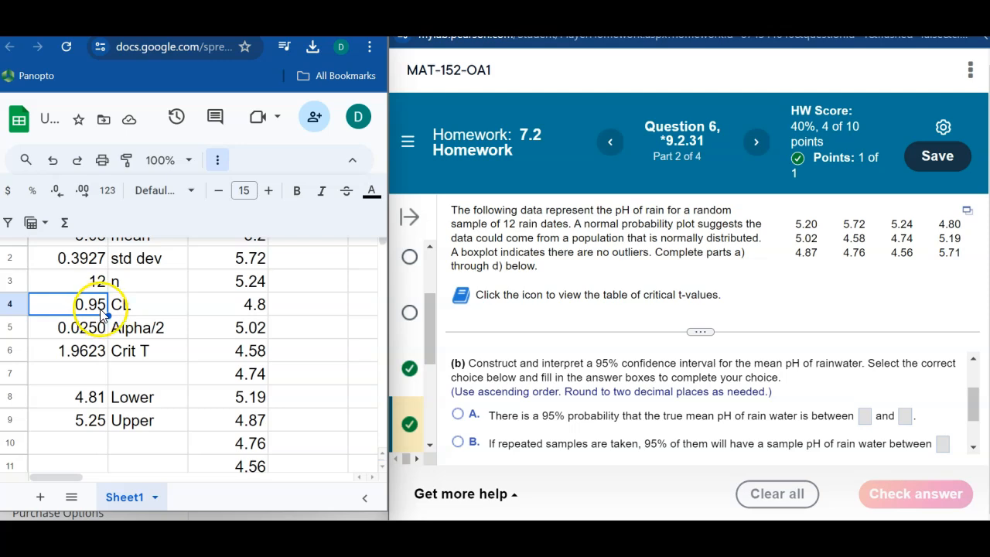
left_click(135, 331)
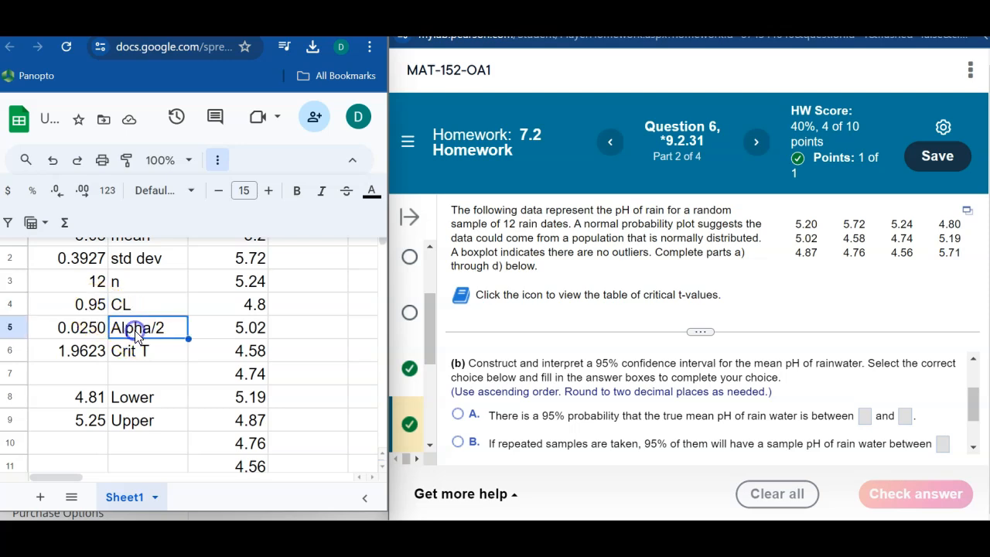
left_click(85, 330)
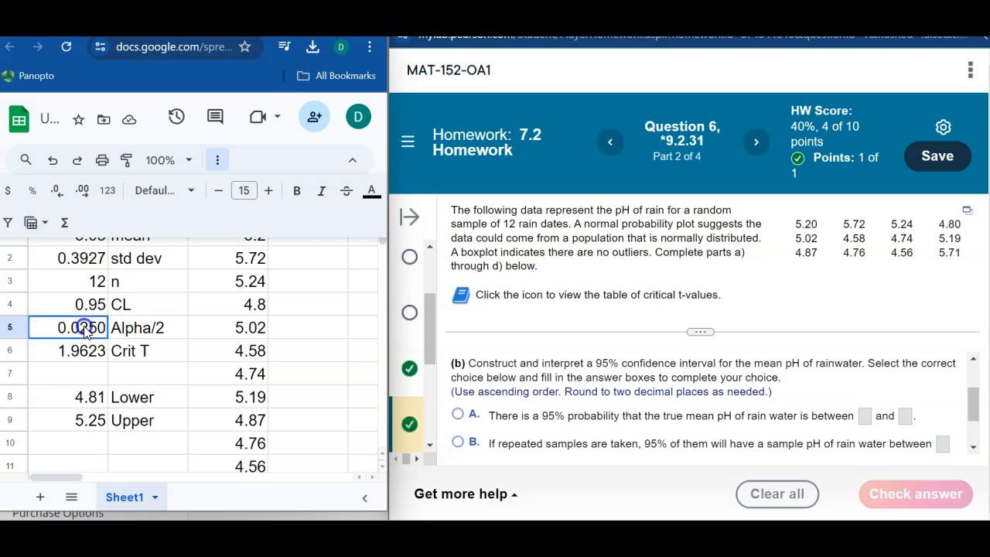
Examine the formulas behind Alpha/2 in A5 and Crit T in A6.
double_click(86, 329)
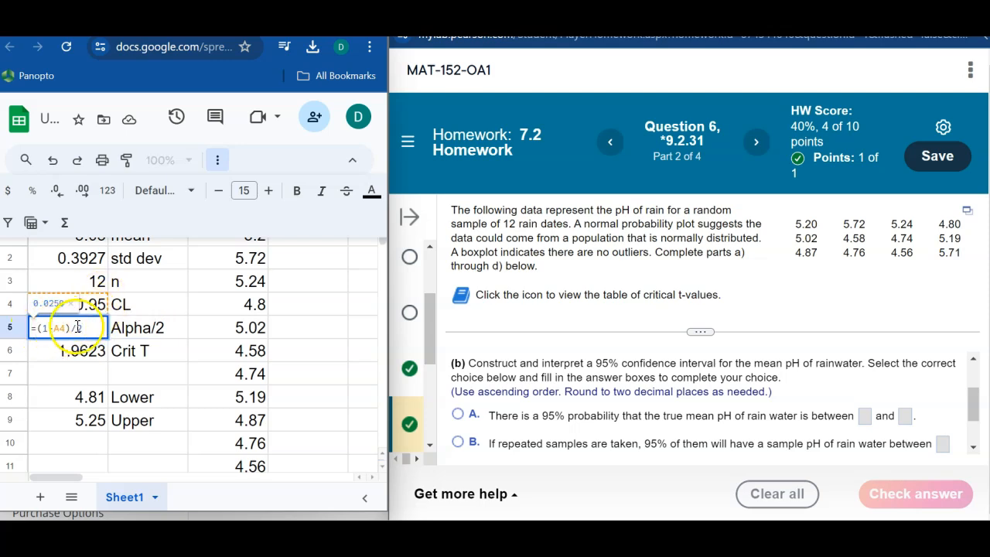
key("Return")
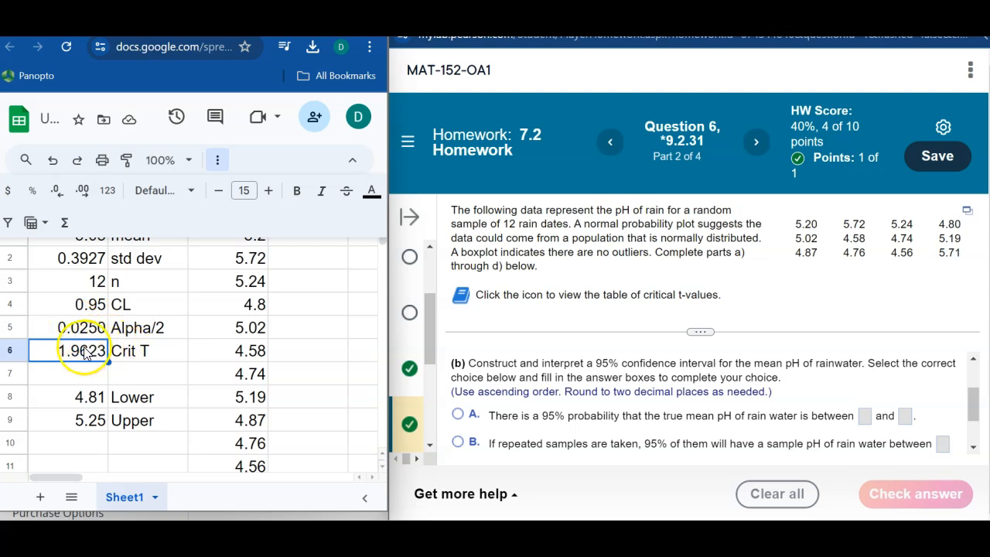
double_click(85, 350)
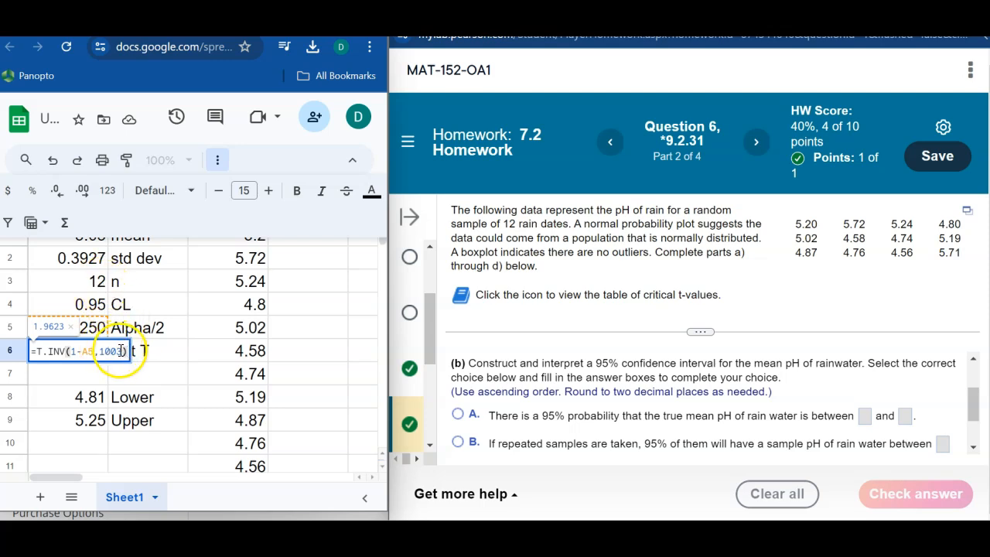
Re-enter n as 12 in A3 and replace the fixed degrees of freedom in A6's T.INV formula with A3-1.
left_click(89, 283)
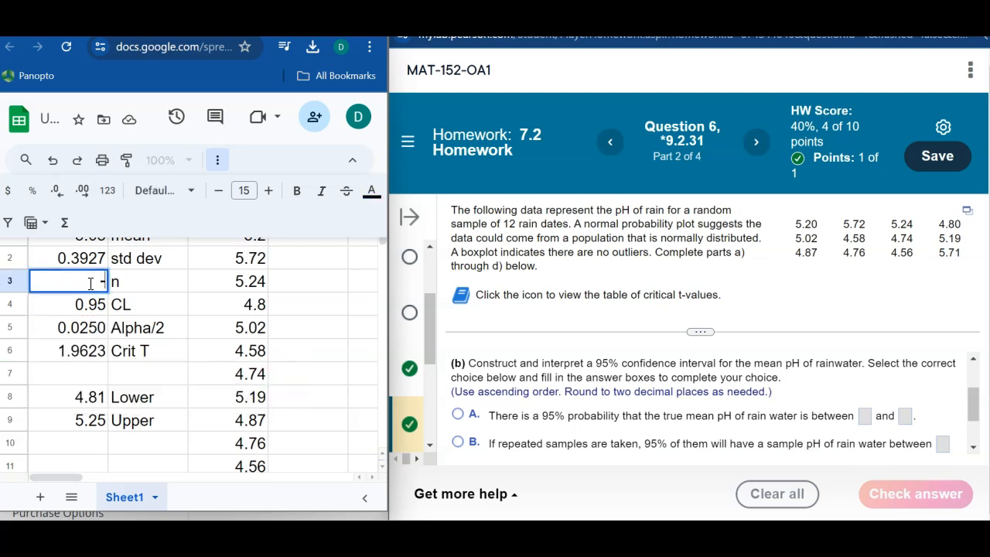
type("12")
left_click(68, 350)
left_click(155, 193)
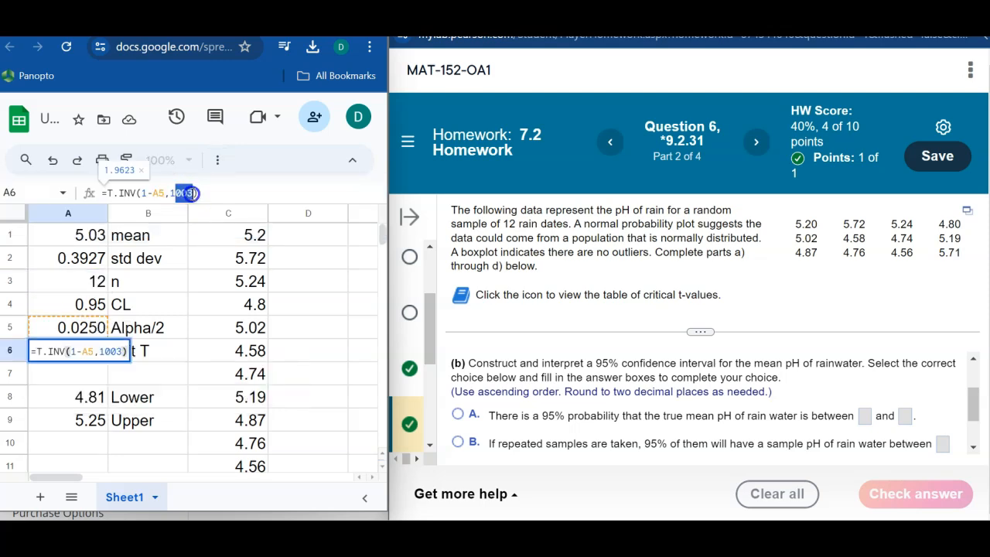
double_click(192, 193)
key("BackSpace")
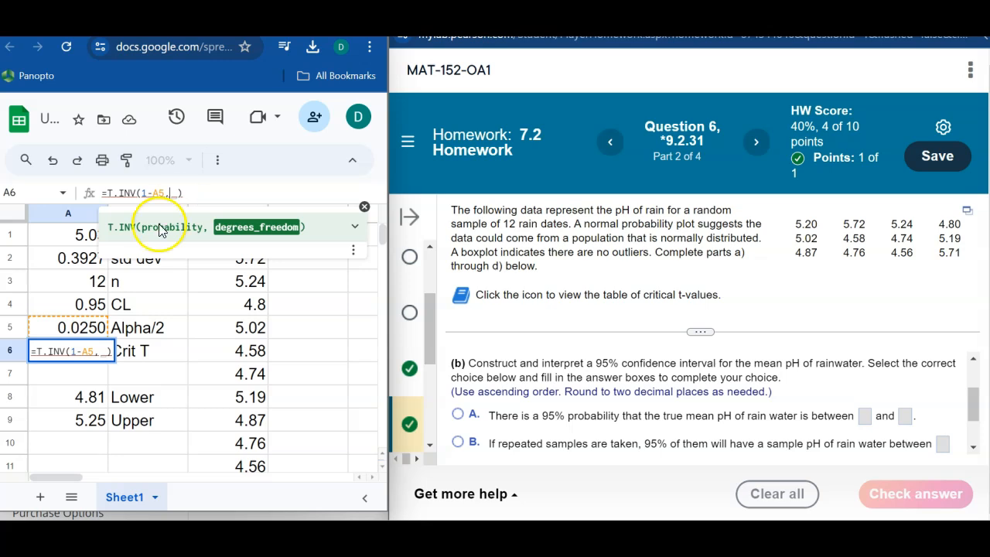
left_click(98, 281)
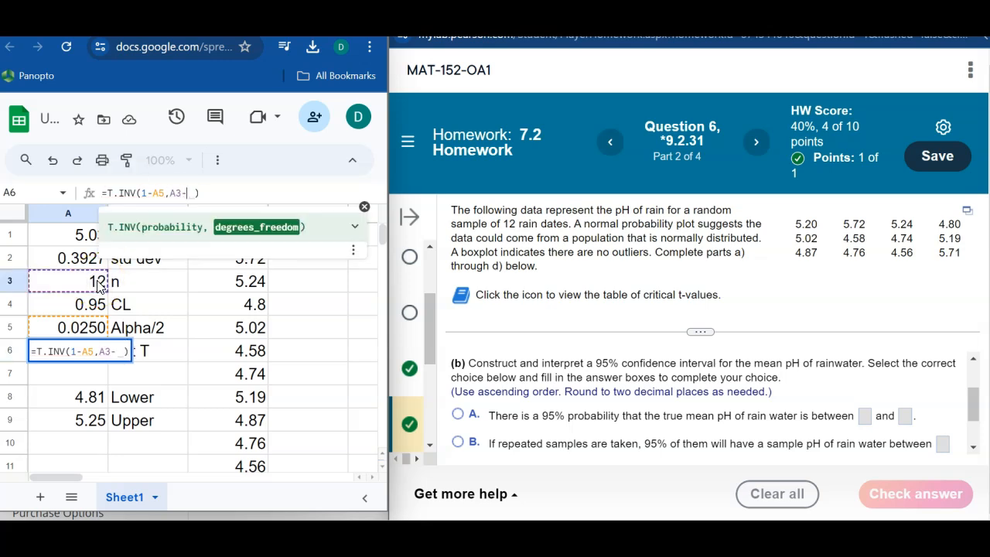
key("Return")
Review the revised Crit T formula in A6 and the Lower and Upper limit formulas in A8 and A9.
double_click(75, 352)
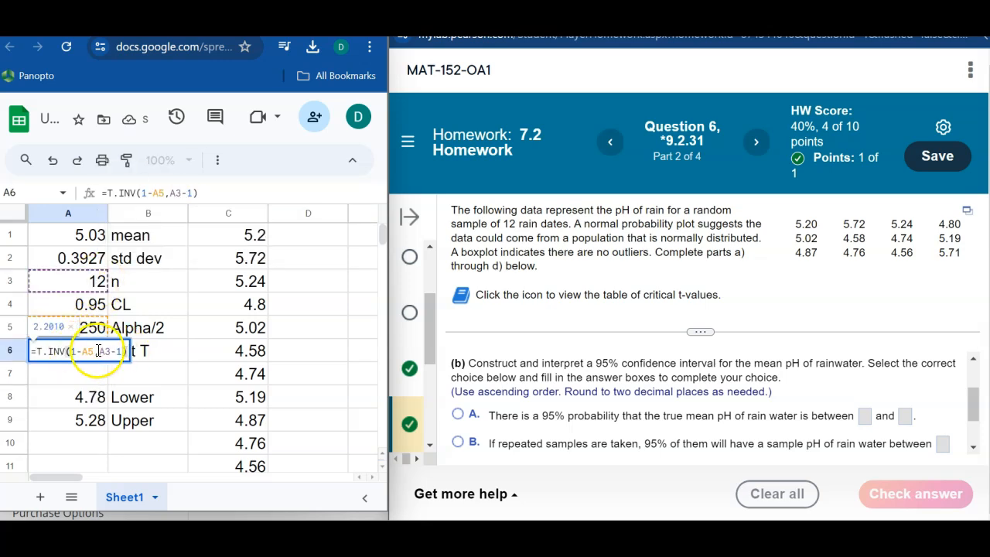
left_click(112, 352)
left_click(183, 399)
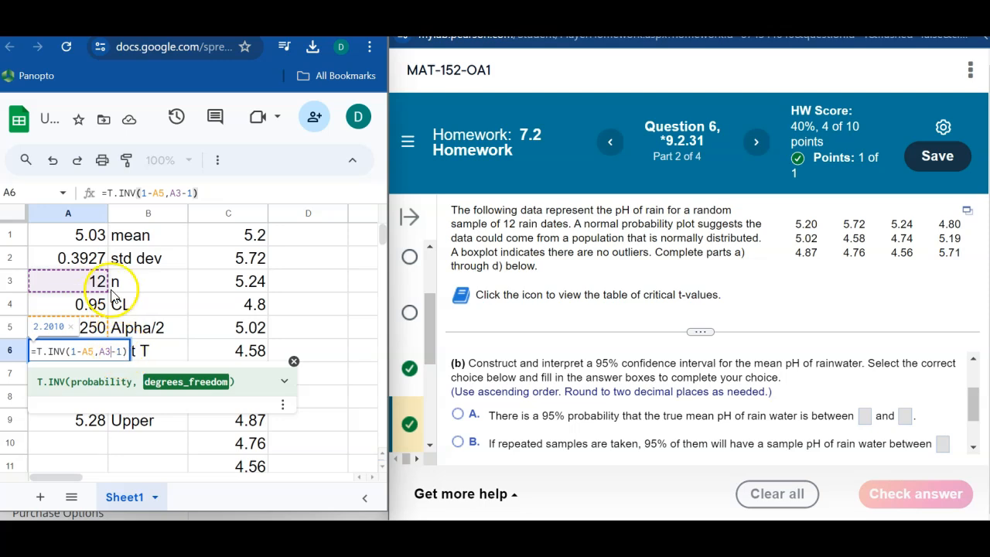
key("Return")
left_click(77, 352)
double_click(77, 397)
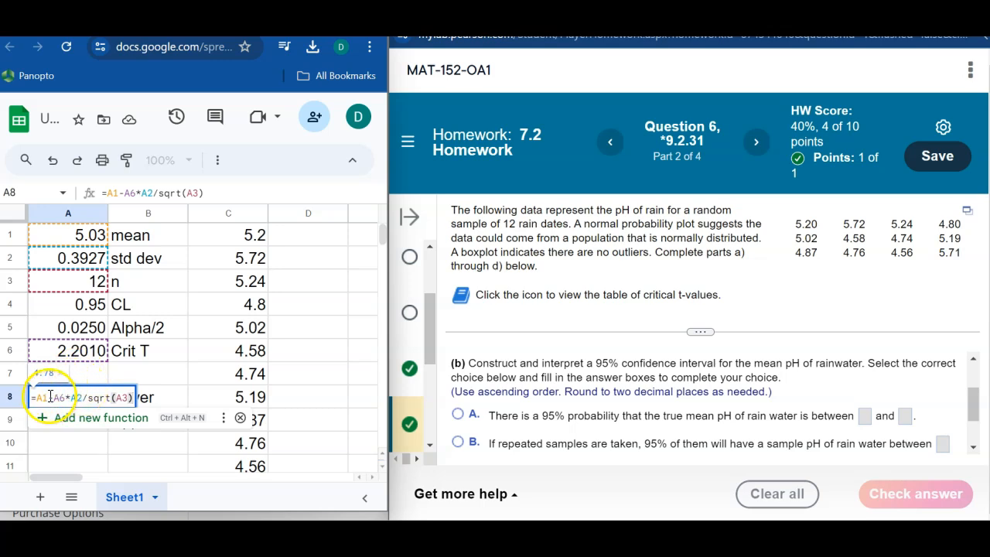
key("Return")
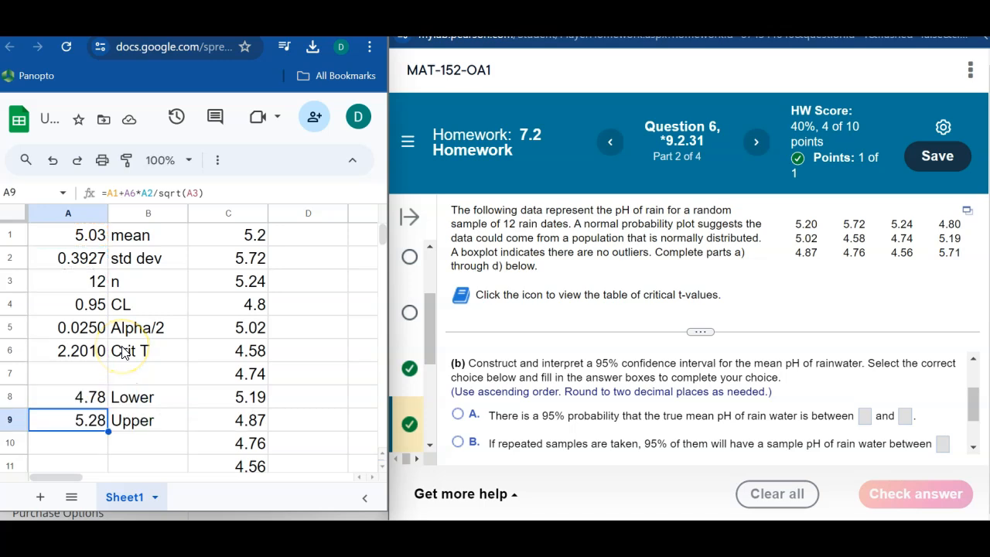
double_click(88, 420)
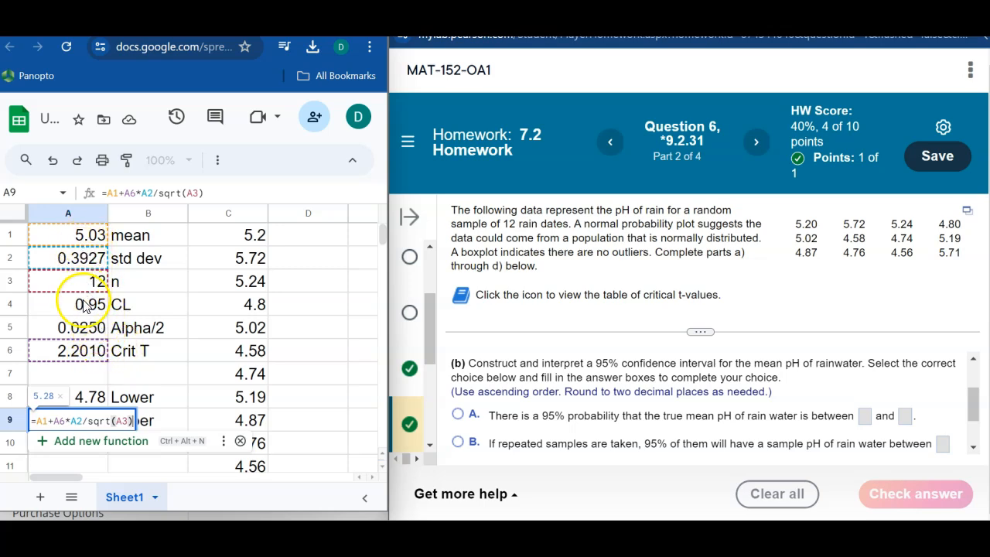
key("Return")
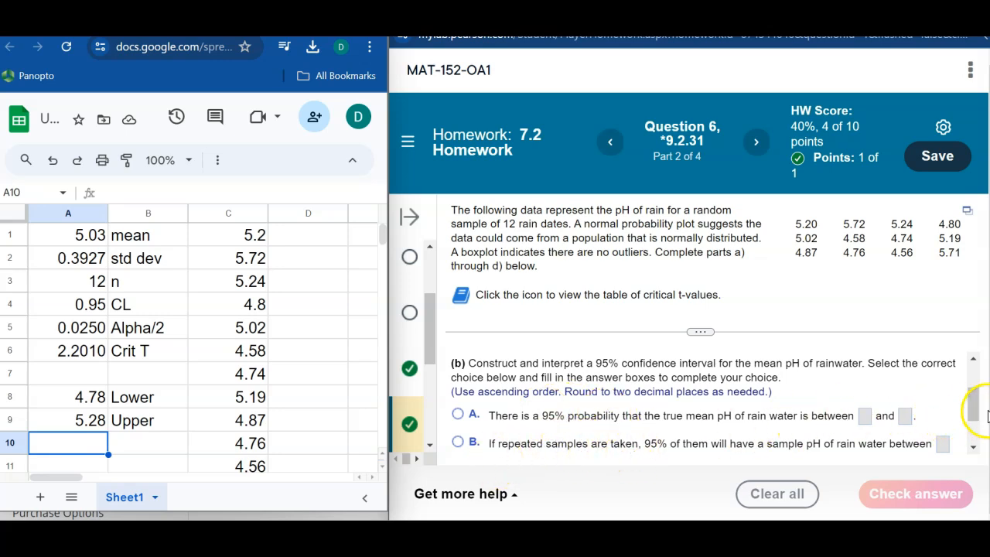
Answer part (b) with choice C, 95% confidence that the population mean is between 4.78 and 5.28, submit it and continue to part (c).
left_click_drag(975, 404, 974, 427)
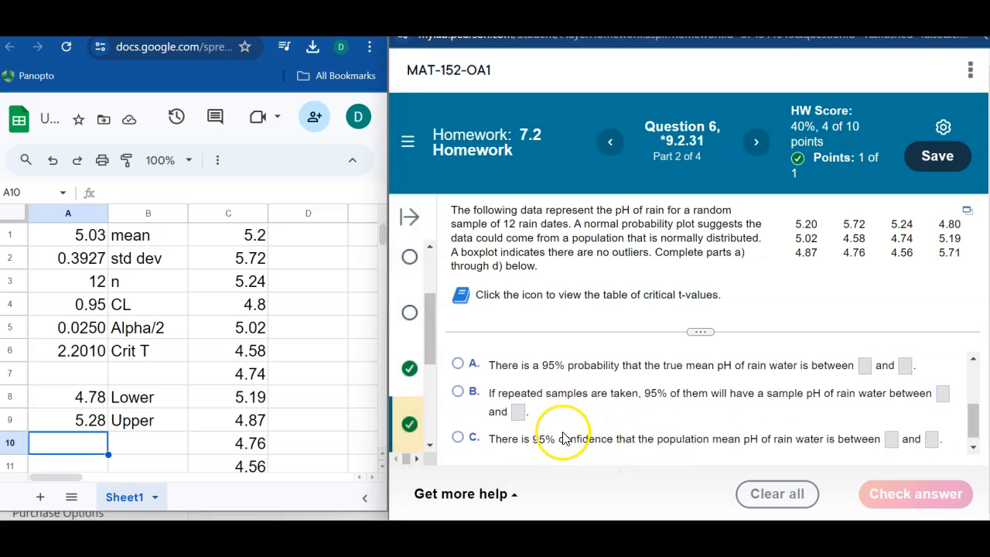
left_click(459, 437)
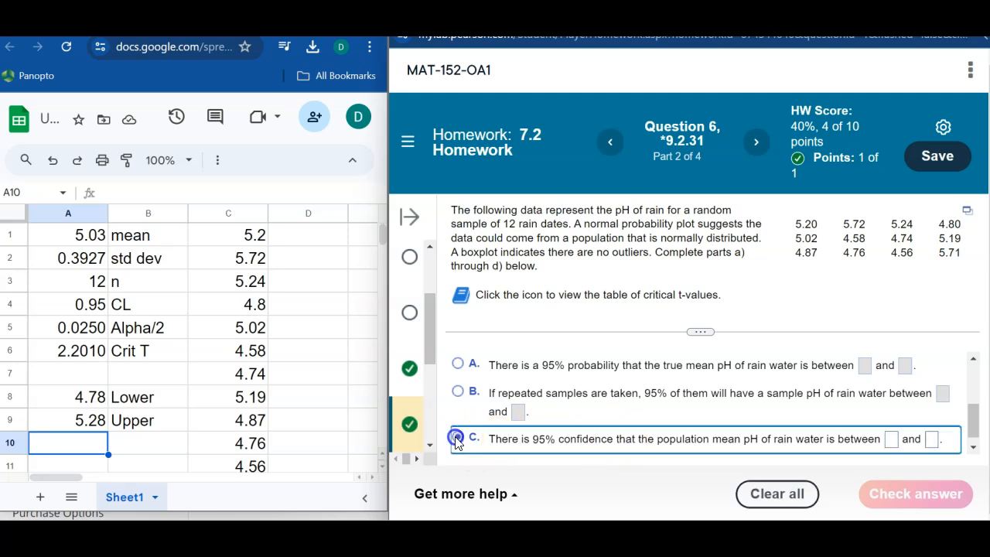
left_click(893, 441)
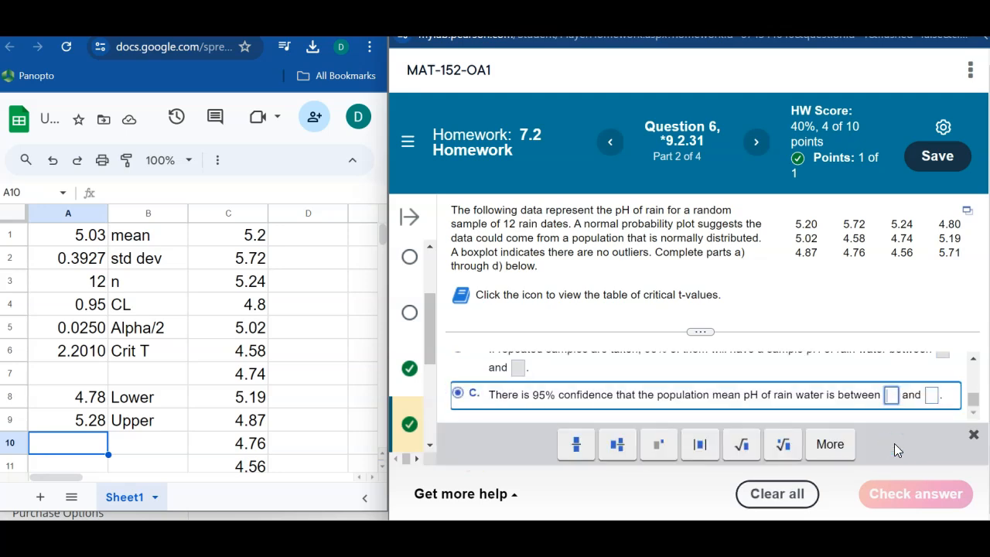
type(".78")
left_click(944, 387)
type("5.28")
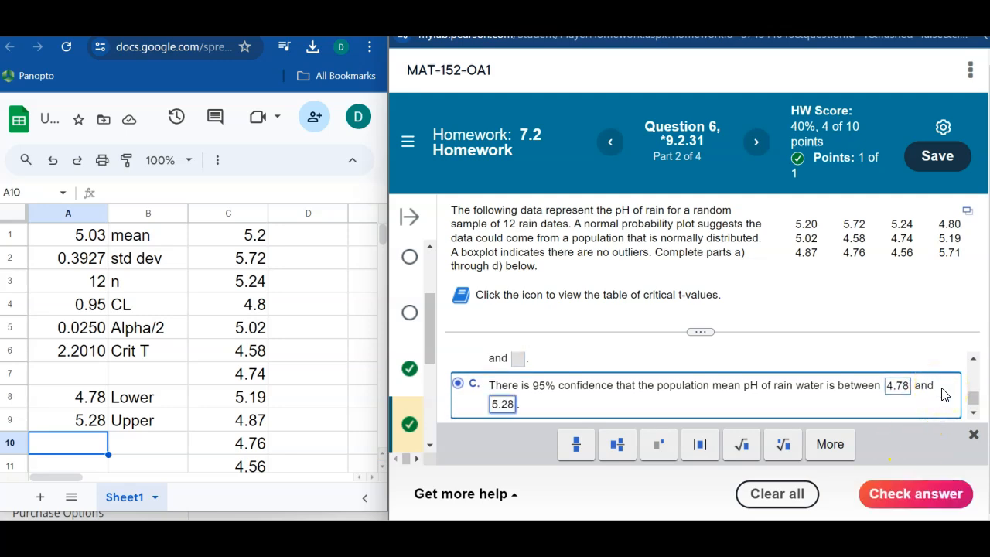
key("Return")
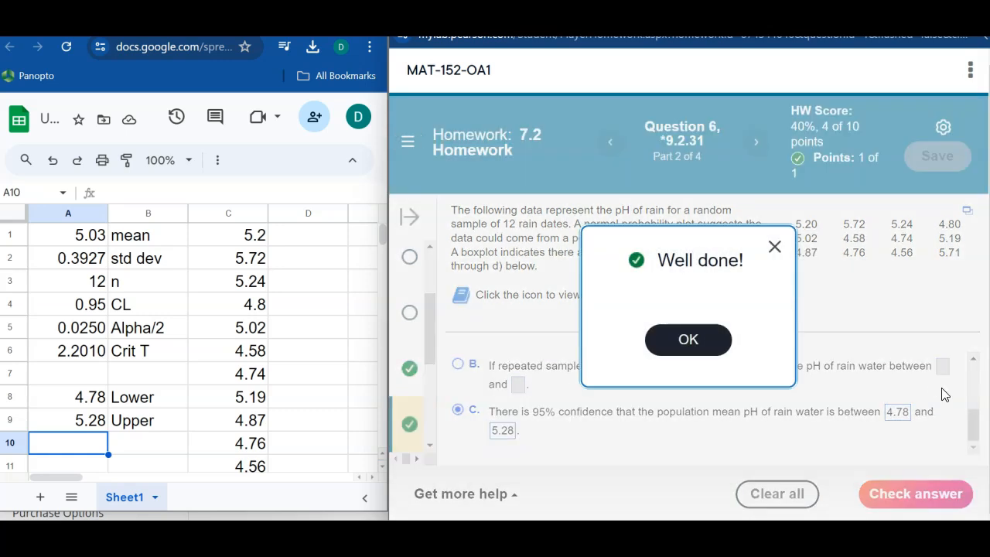
left_click(714, 348)
left_click(696, 340)
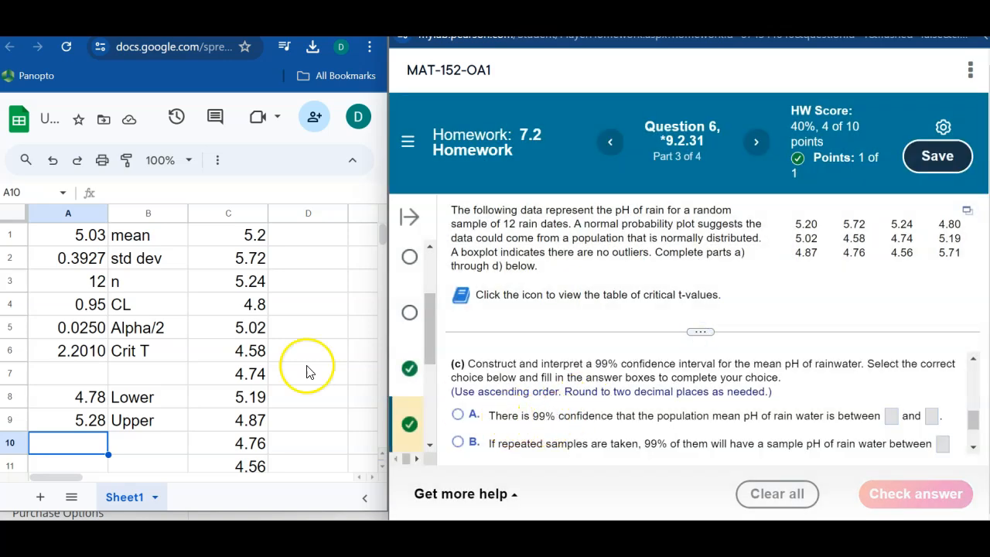
Set the confidence level in A4 to 0.99 for the part (c) interval.
left_click(101, 306)
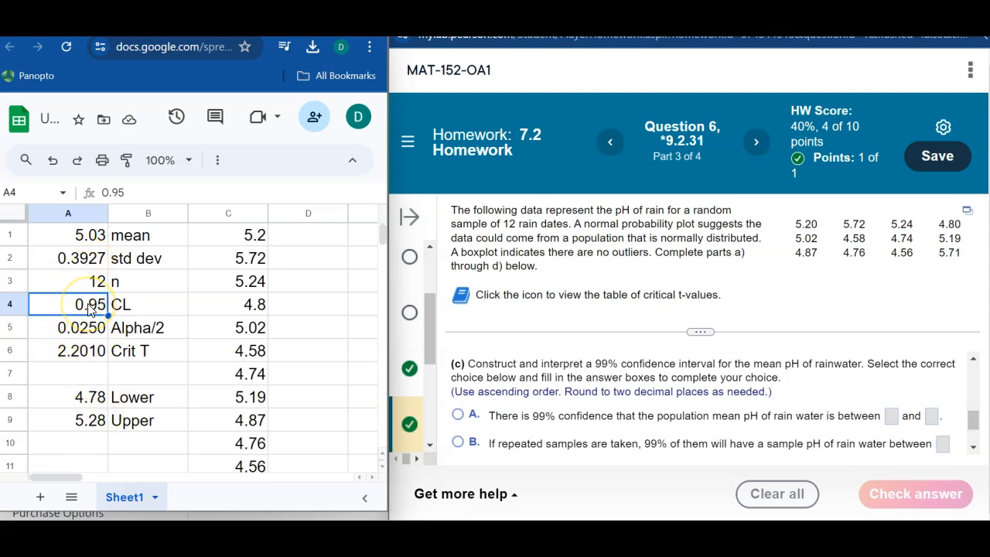
double_click(91, 306)
key("BackSpace")
key("BackSpace")
type("99")
key("Return")
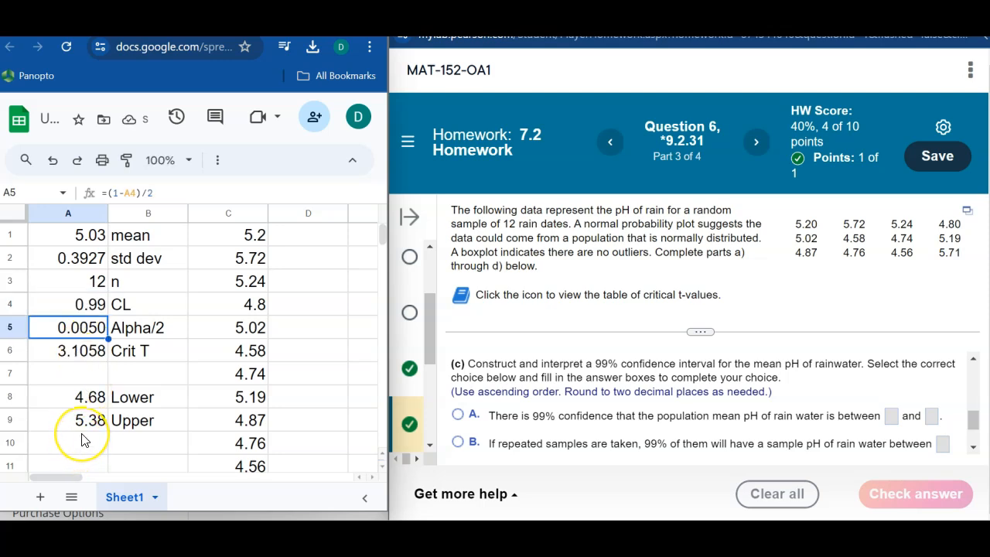
key("ctrl+z")
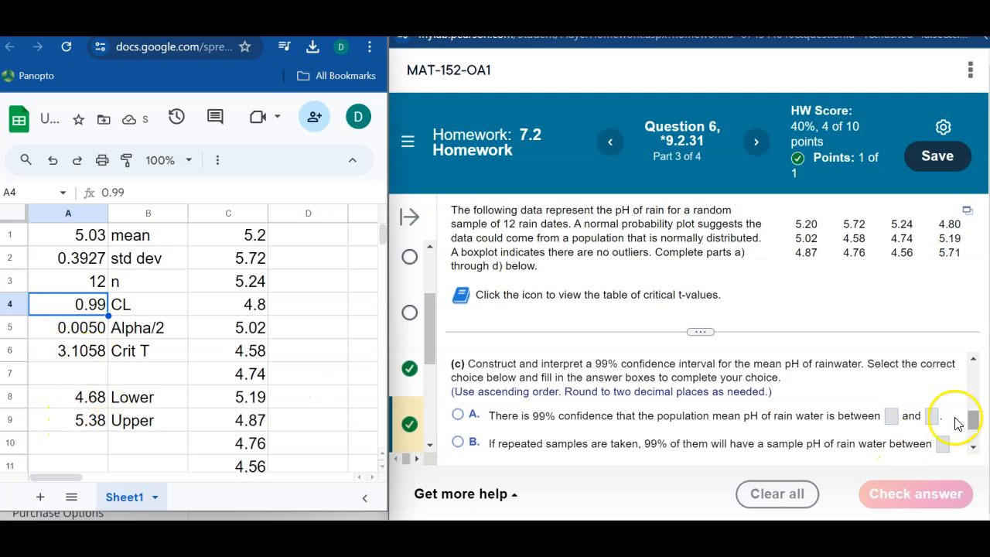
Answer part (c) with choice A, 99% confidence that the population mean is between 4.68 and 5.38, submit it and continue to part (d).
left_click(462, 417)
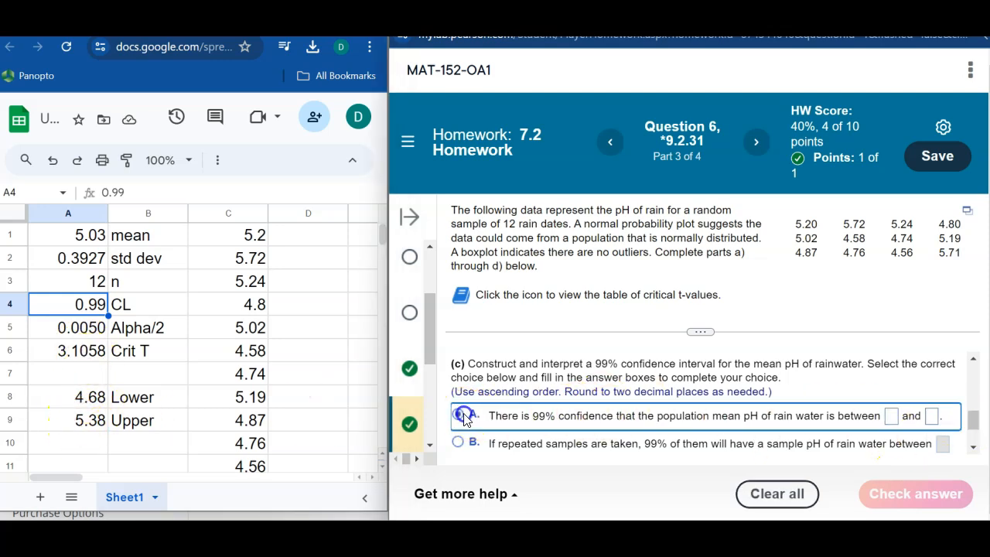
left_click(891, 417)
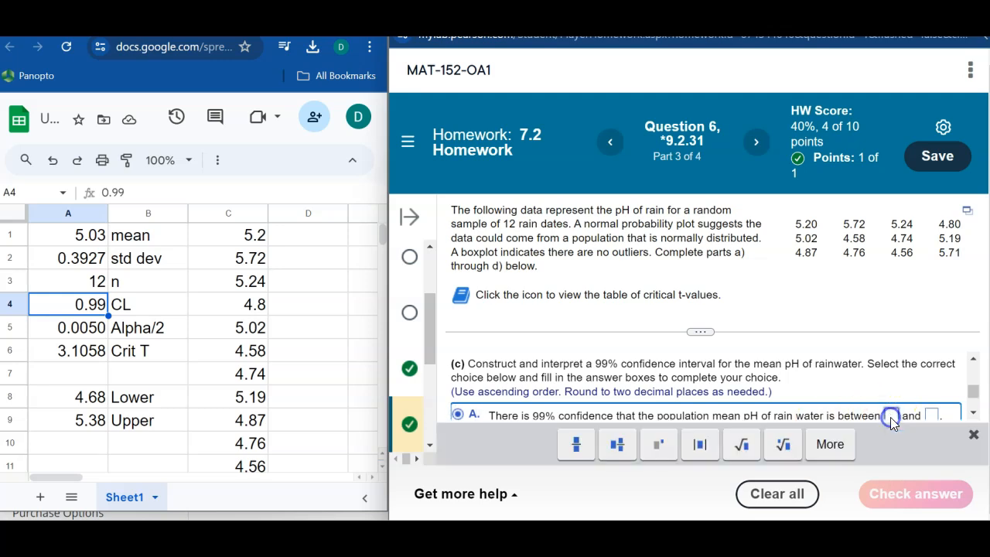
type("4.68")
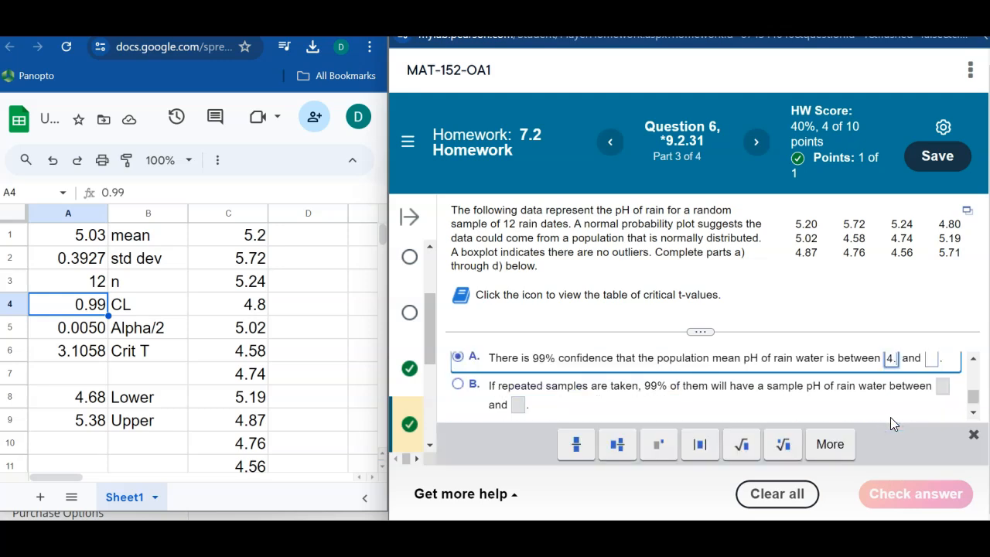
left_click(944, 359)
type("5.38")
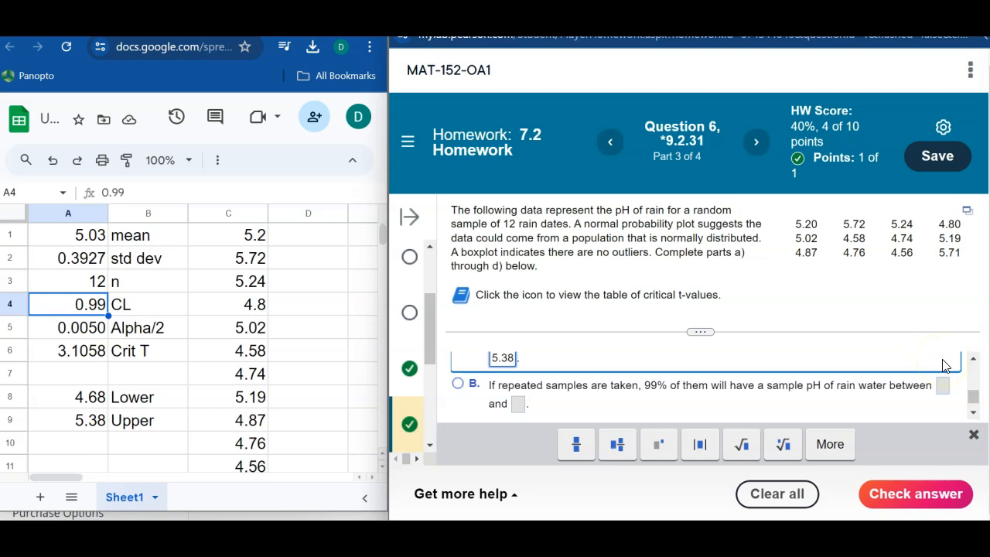
key("Return")
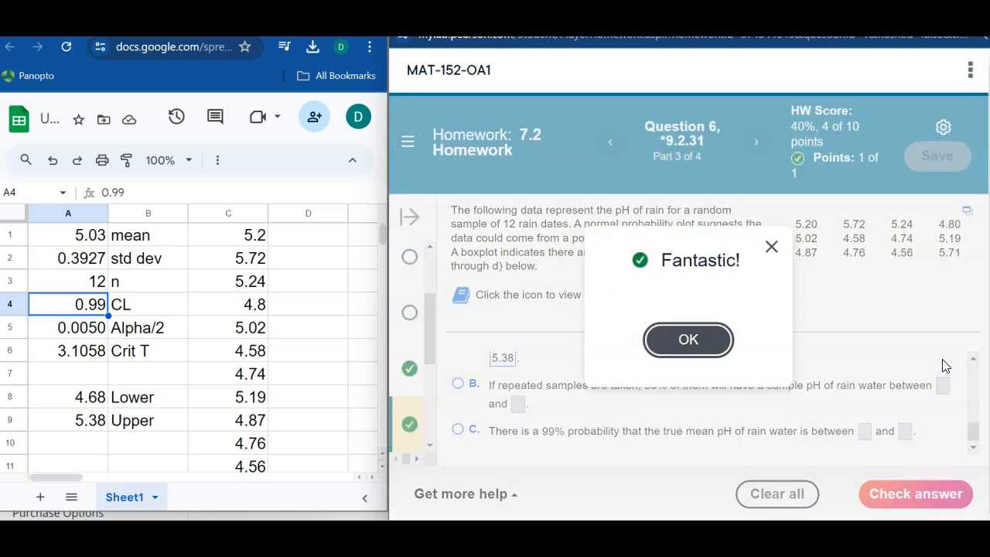
left_click(669, 337)
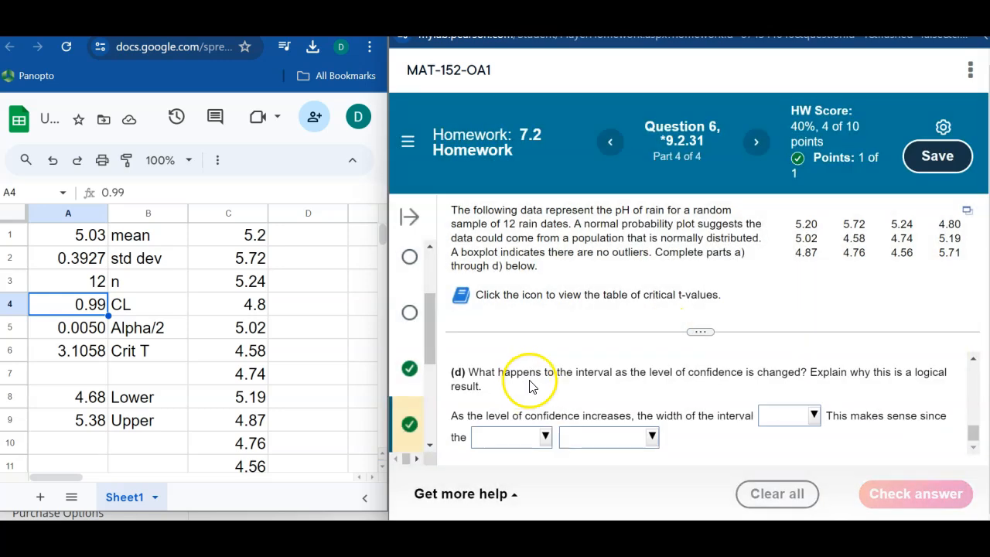
Look back at the 95% interval in part (b) to compare its width with the 99% interval, and return to part (d).
left_click(973, 358)
left_click(974, 358)
scroll(973, 354, "up", 5)
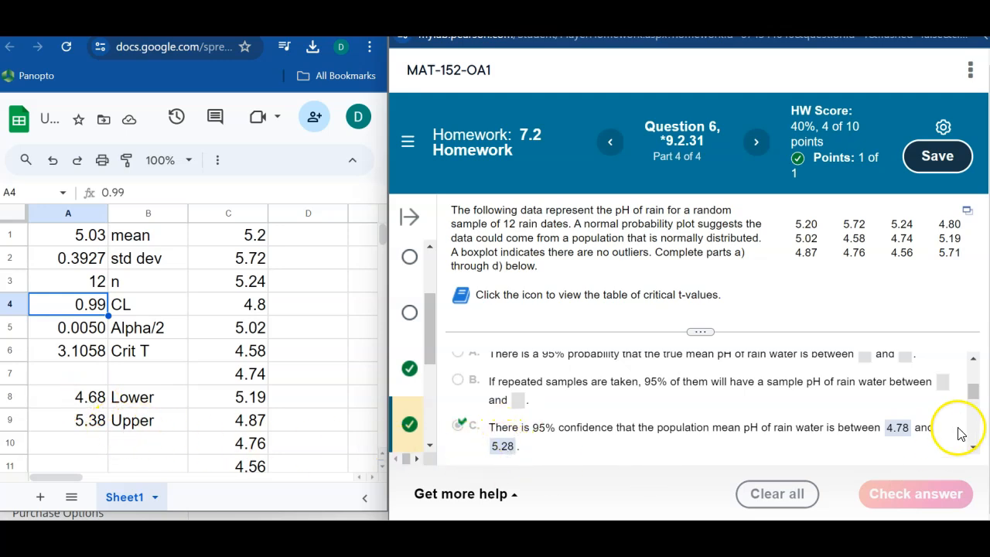
left_click(973, 447)
left_click(974, 448)
left_click(974, 448)
left_click(975, 448)
left_click(974, 448)
left_click(974, 448)
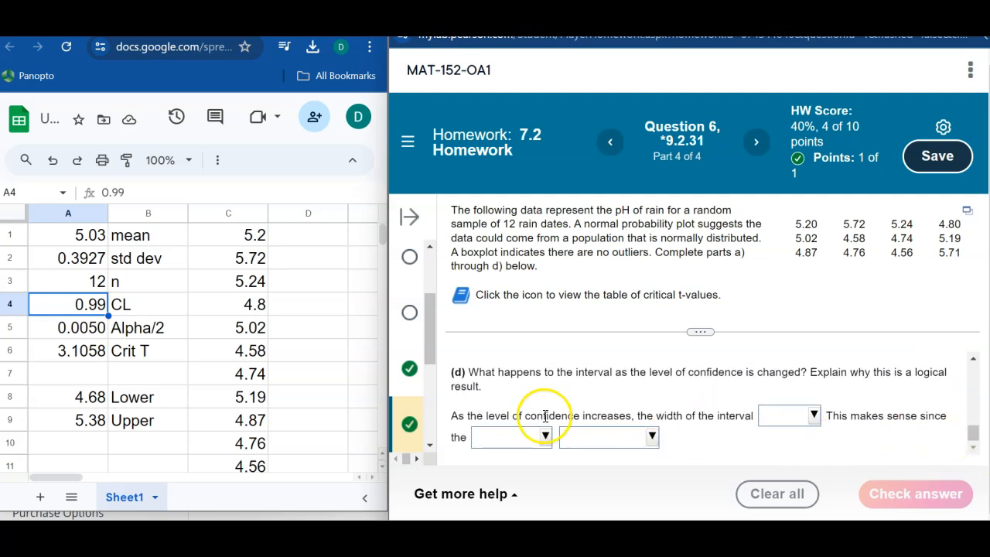
Complete part (d) with interval width "increases" and "margin of error" "increases as well", and submit the answer.
left_click(781, 417)
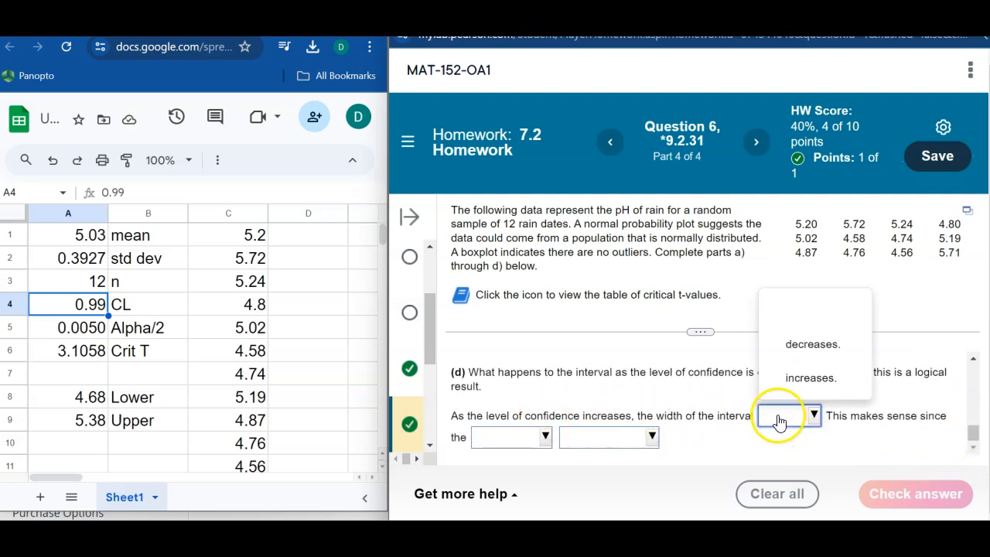
left_click(800, 379)
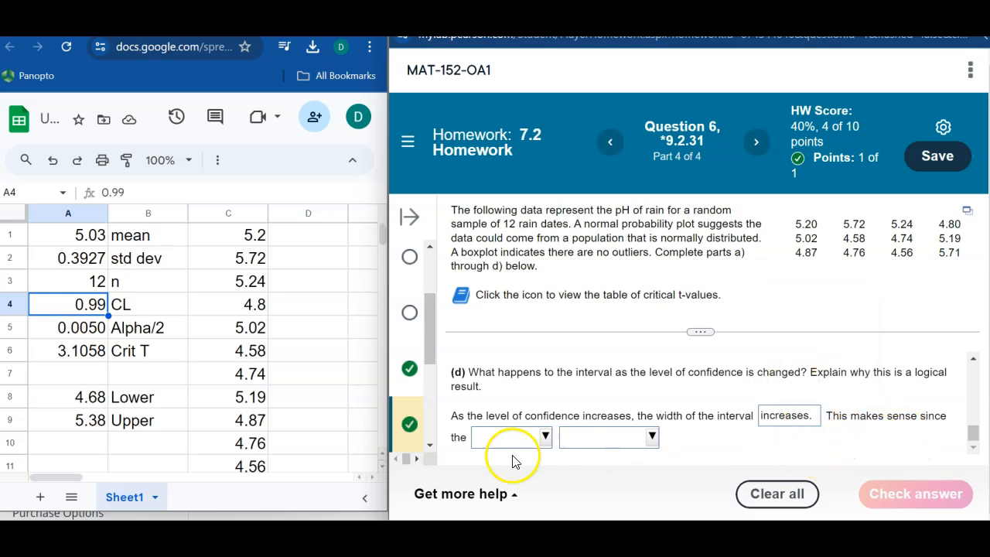
left_click(78, 350)
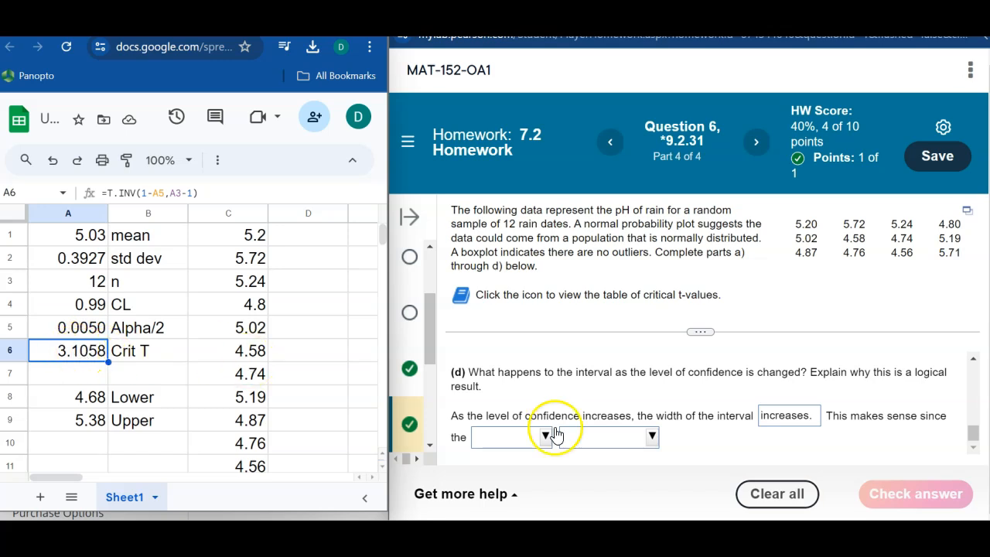
left_click(512, 438)
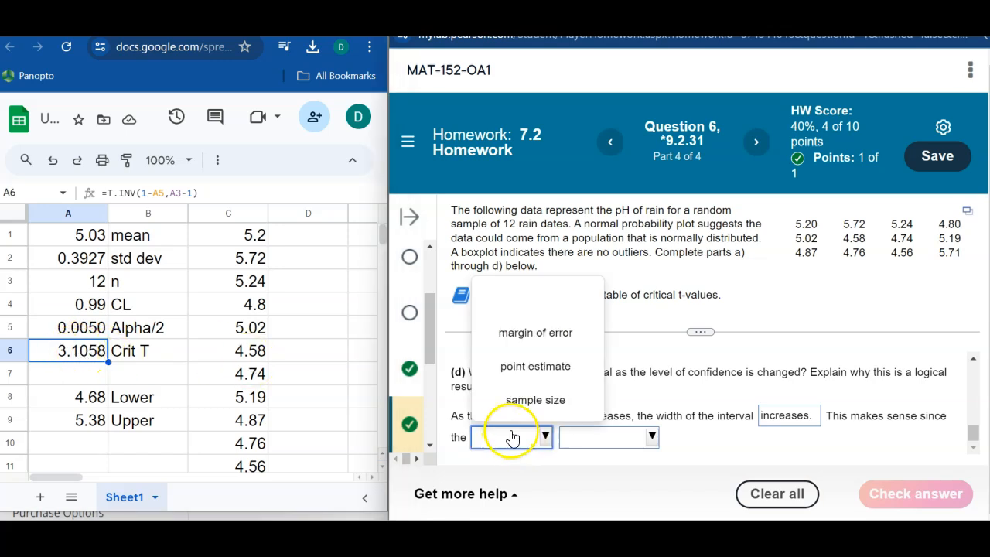
left_click(517, 333)
left_click(592, 438)
left_click(623, 400)
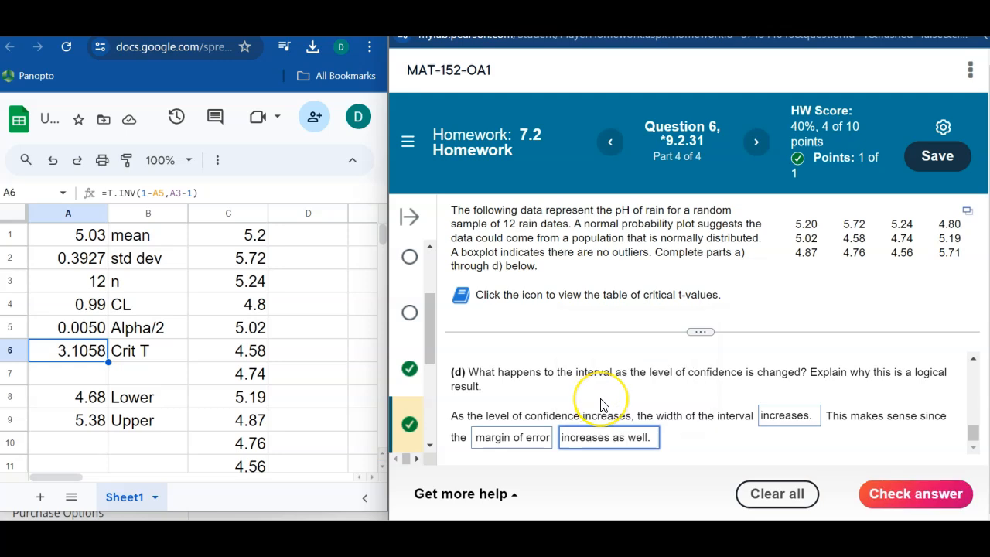
left_click(903, 488)
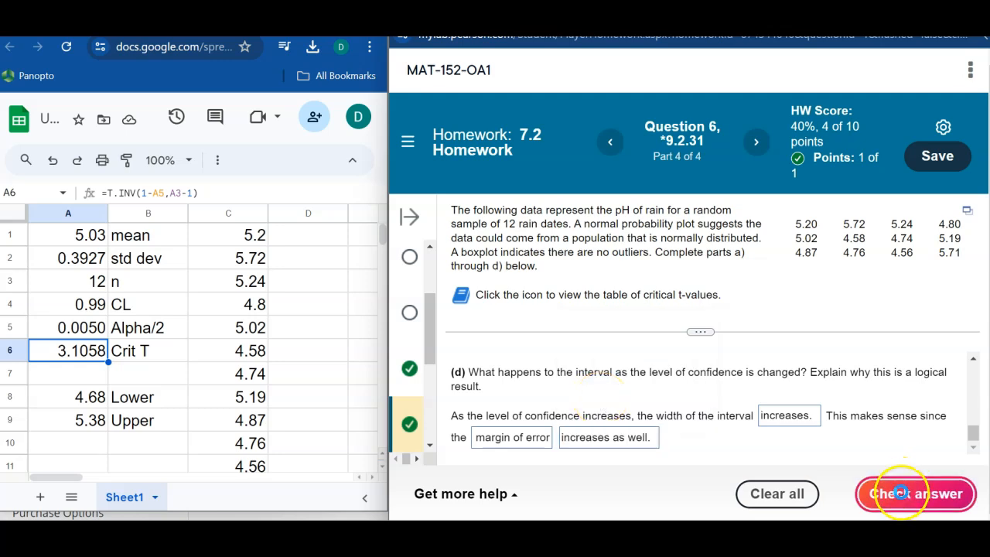